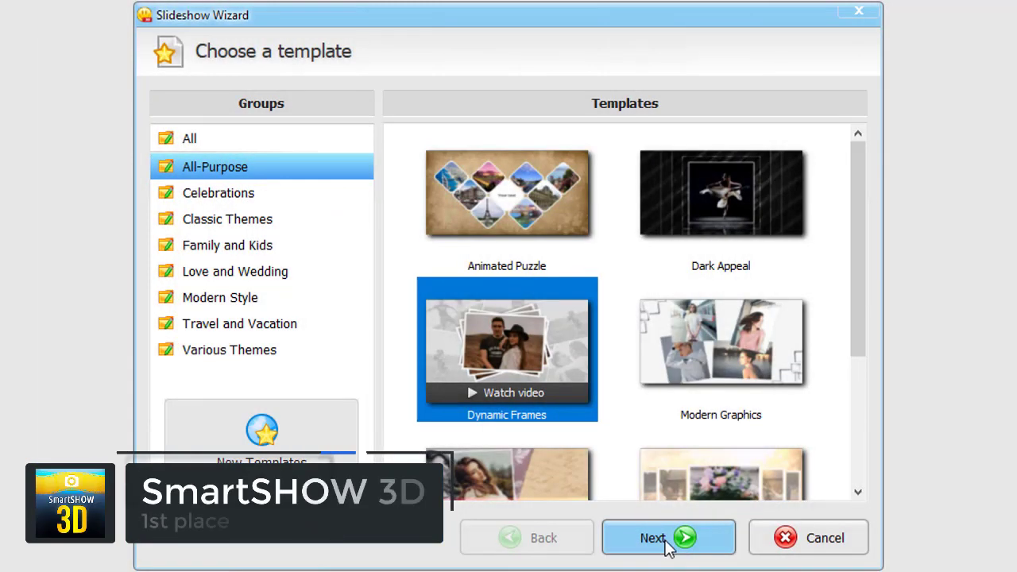
- Add three individual photos and then the whole Travel folder to the new slideshow
{"action": "left_click", "coordinate": [659, 538]}
{"action": "left_click", "coordinate": [793, 139]}
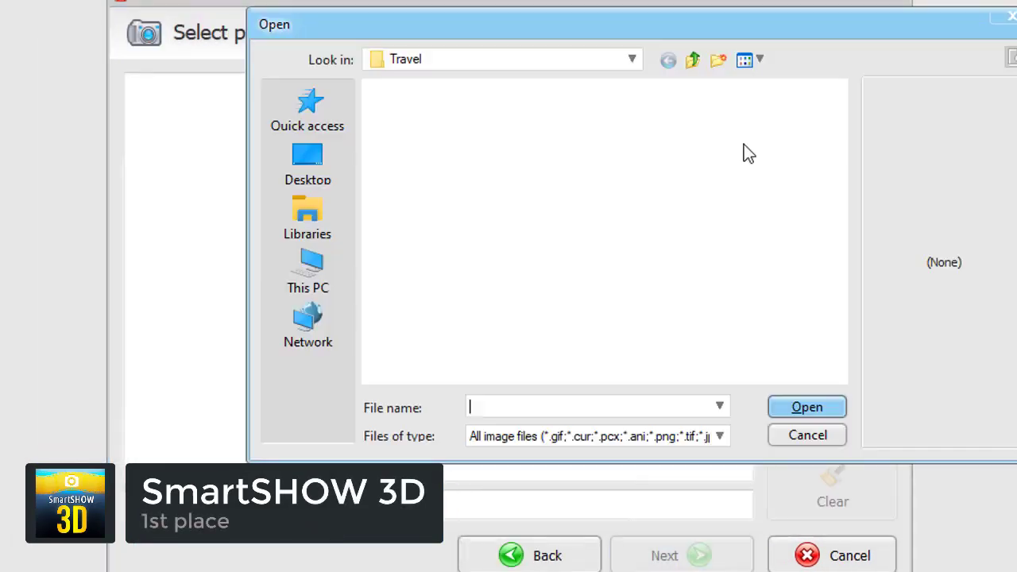
{"action": "left_click", "coordinate": [421, 178]}
{"action": "left_click", "coordinate": [808, 406]}
{"action": "left_click", "coordinate": [850, 182]}
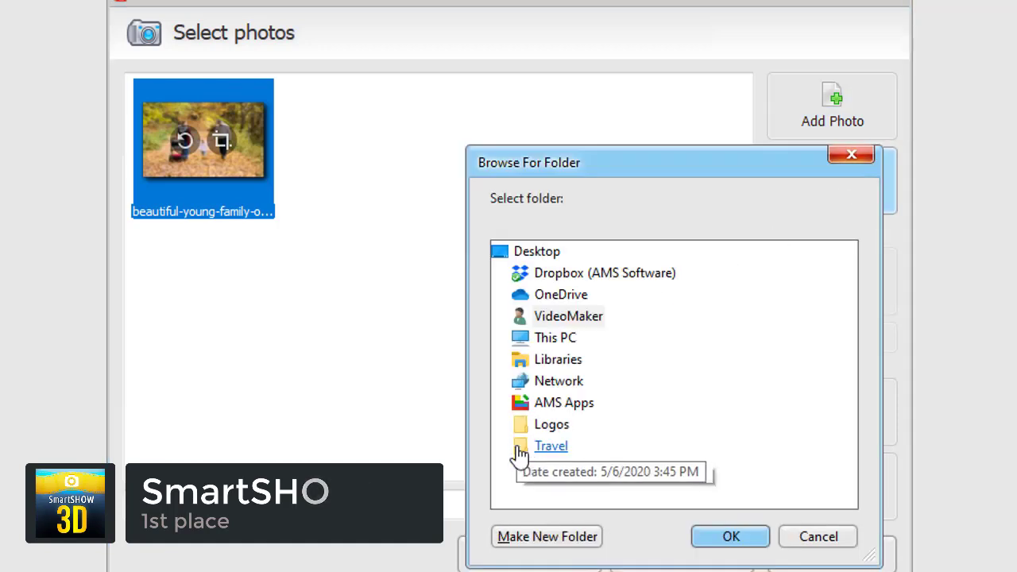
{"action": "left_click", "coordinate": [730, 538]}
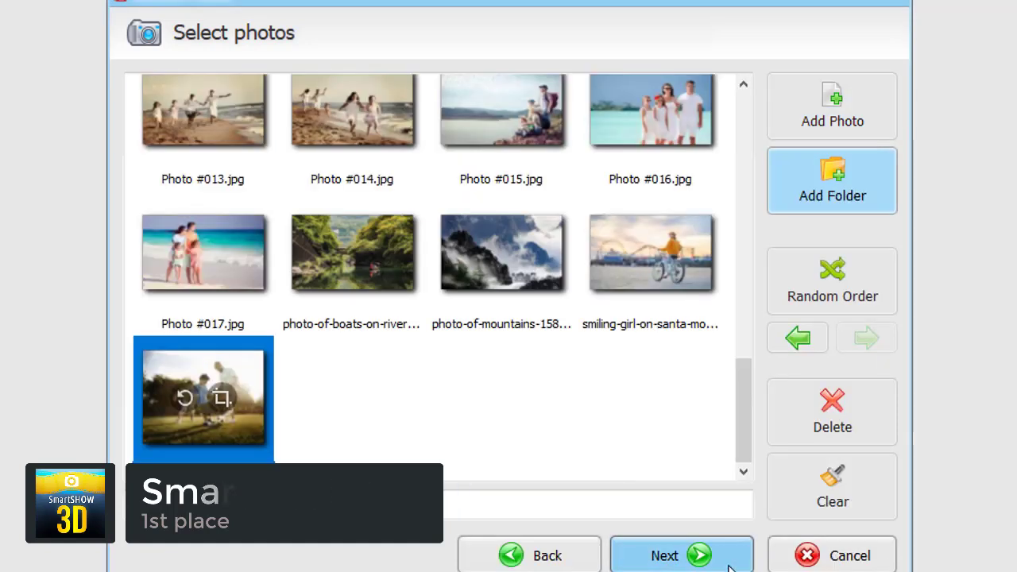
- Browse the Love and Wedding and Travel and Vacation templates, then choose Family and Kids
{"action": "left_click", "coordinate": [729, 564]}
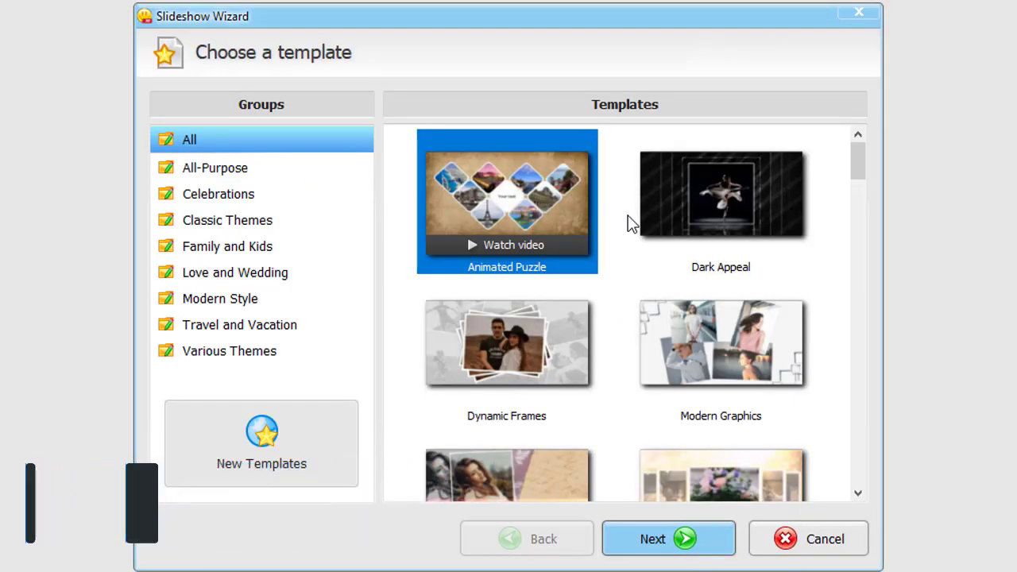
{"action": "left_click_drag", "start_coordinate": [858, 171], "coordinate": [852, 300]}
{"action": "left_click", "coordinate": [213, 274]}
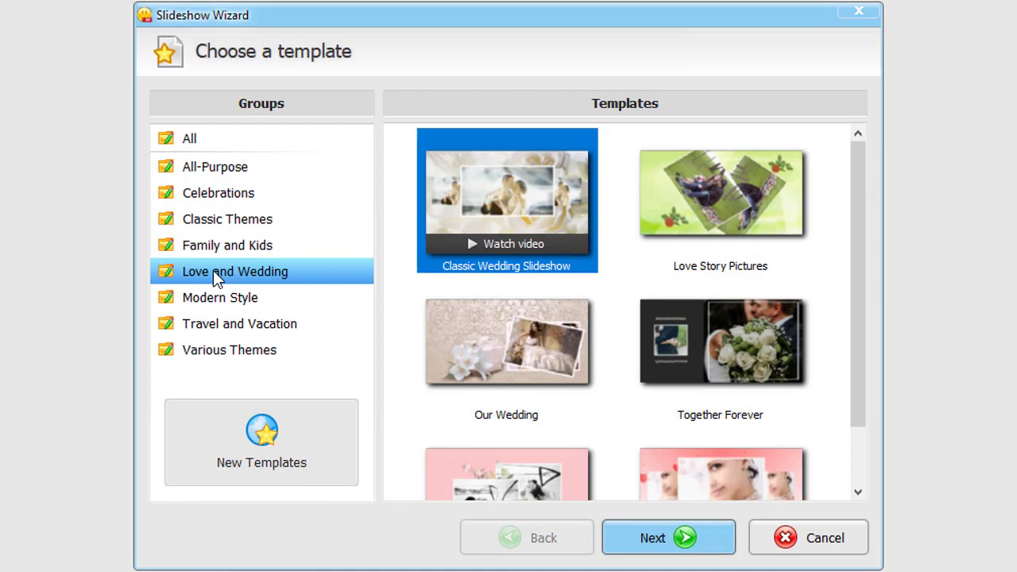
{"action": "left_click", "coordinate": [212, 318]}
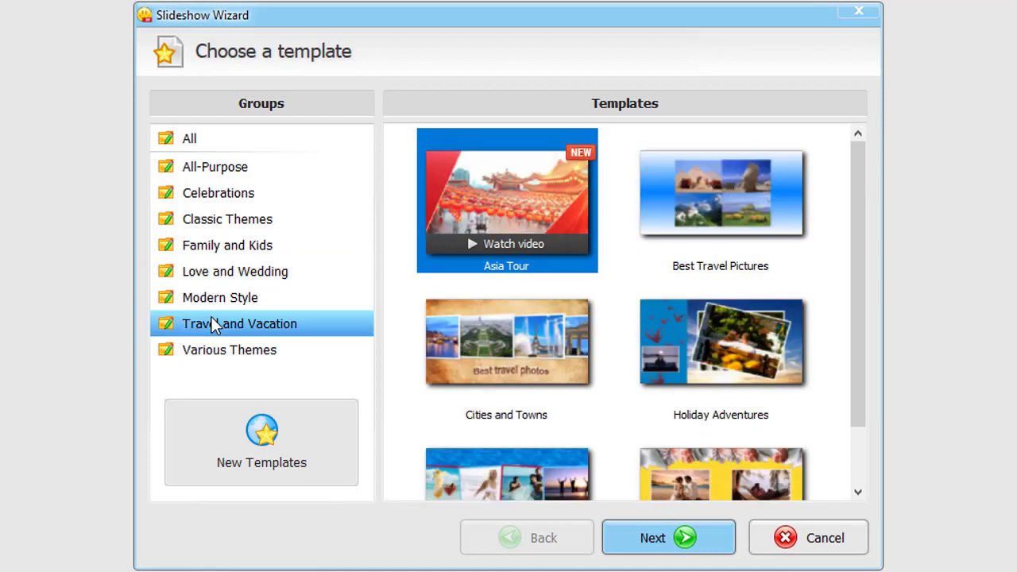
{"action": "left_click", "coordinate": [219, 246]}
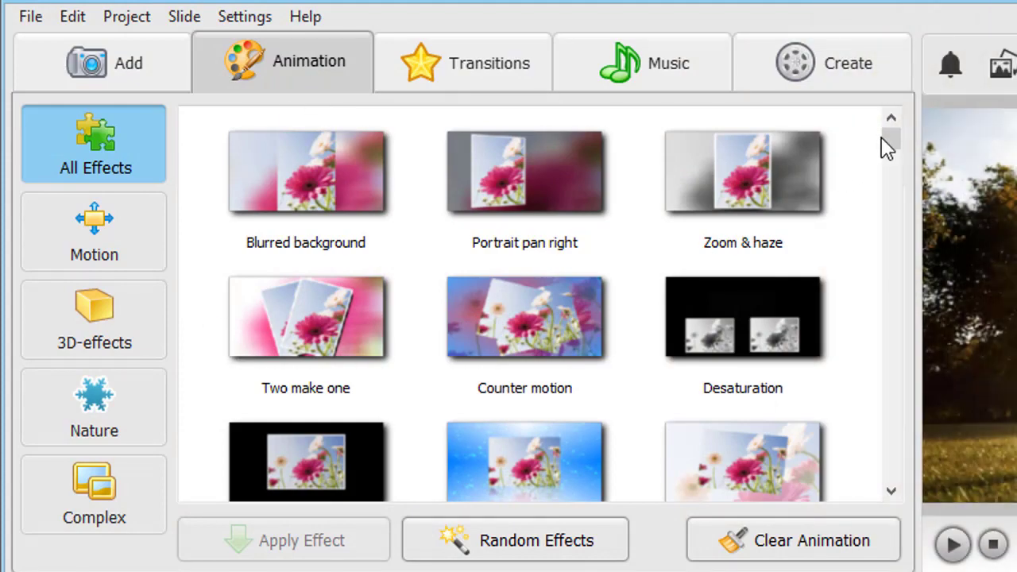
- Filter to 3D effects and apply 3D framed zoom in & halo to slide 3
{"action": "left_click_drag", "start_coordinate": [887, 147], "coordinate": [888, 203]}
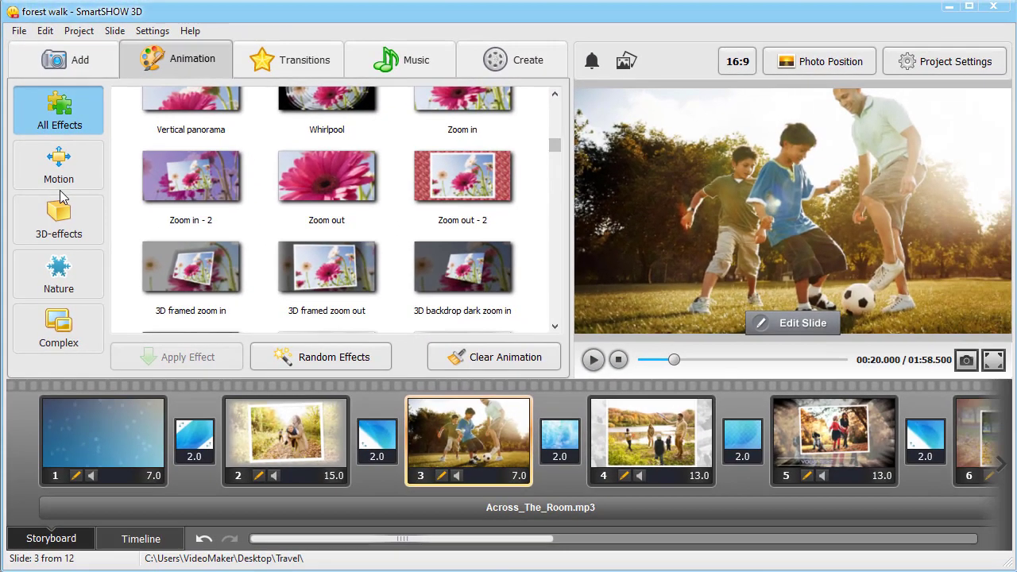
{"action": "left_click", "coordinate": [63, 216]}
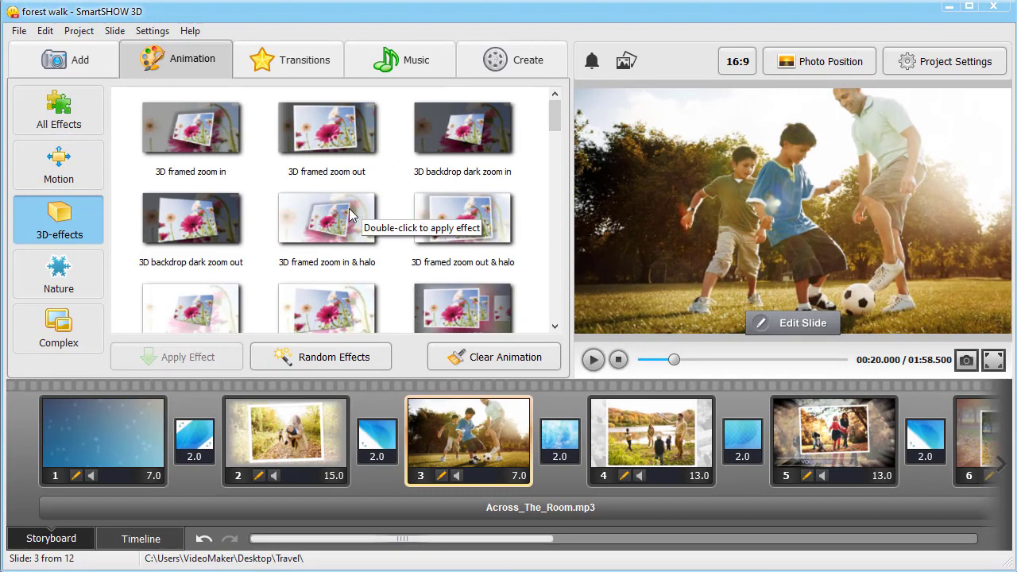
{"action": "left_click_drag", "start_coordinate": [354, 211], "coordinate": [466, 432]}
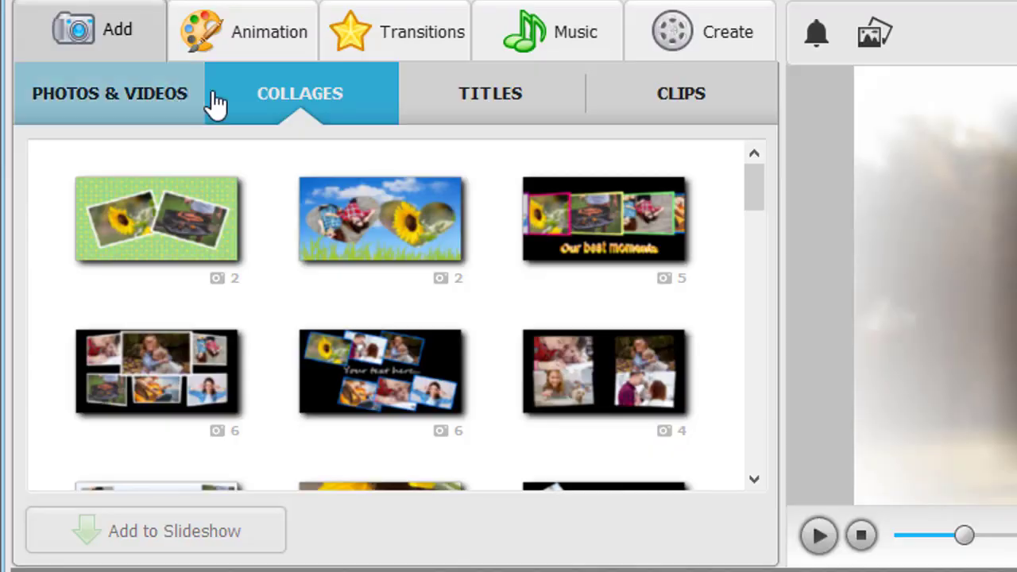
- Insert the sunflower collage between slides 1 and 2, replace one photo, then nudge and enlarge it
{"action": "left_click_drag", "start_coordinate": [752, 204], "coordinate": [775, 232]}
{"action": "left_click_drag", "start_coordinate": [451, 314], "coordinate": [230, 434]}
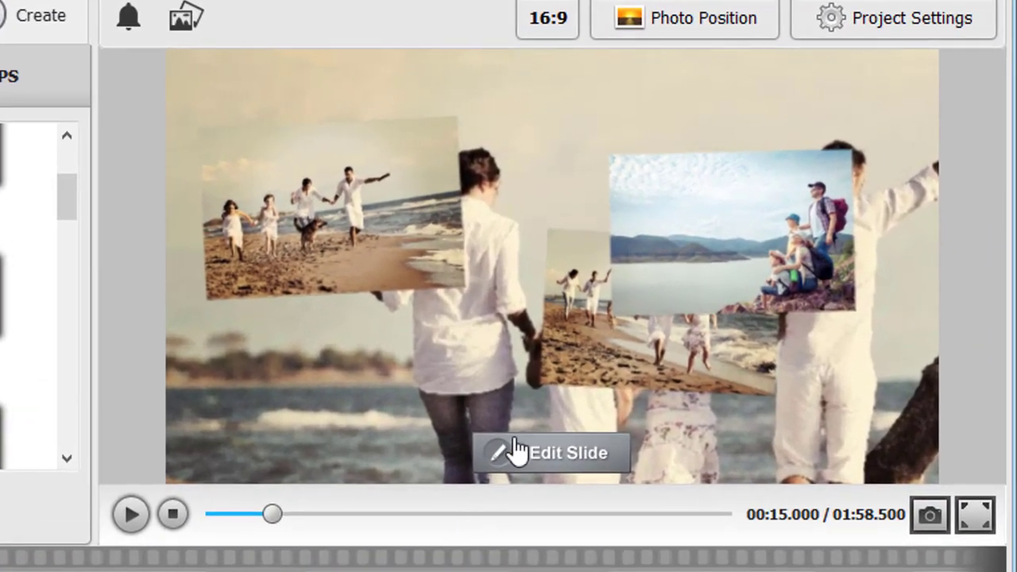
{"action": "left_click", "coordinate": [517, 451]}
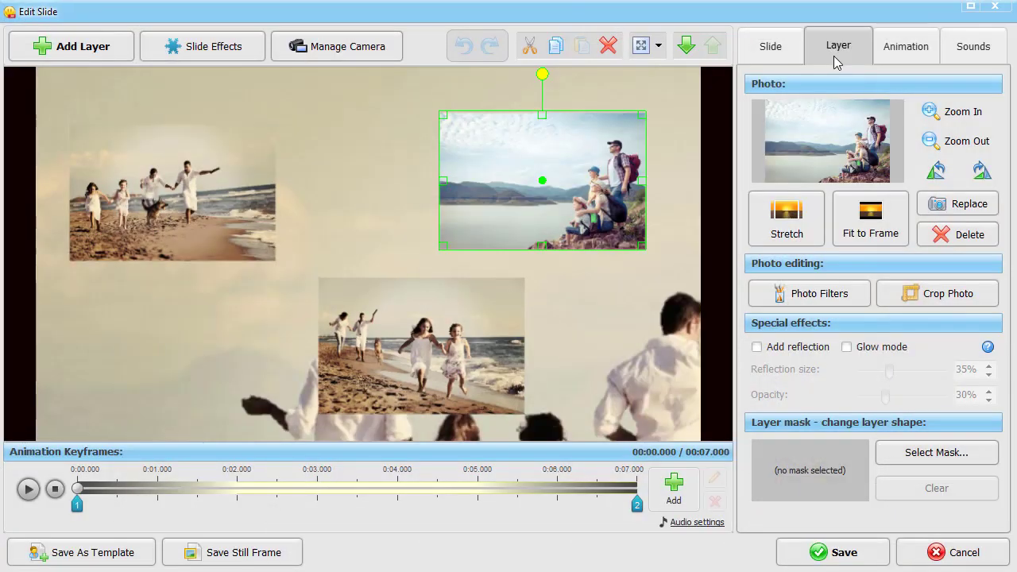
{"action": "left_click", "coordinate": [937, 205]}
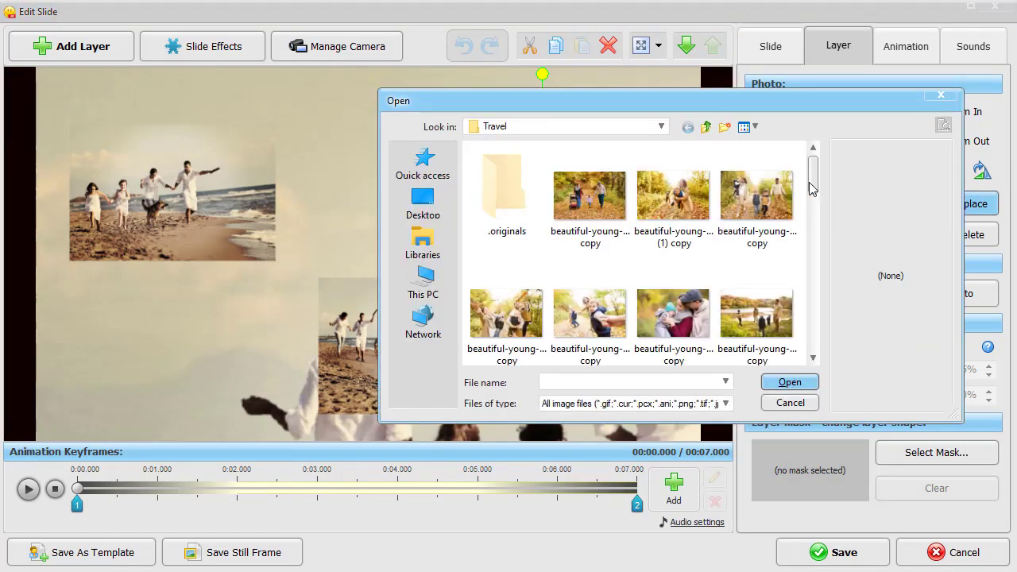
{"action": "left_click_drag", "start_coordinate": [810, 187], "coordinate": [813, 213]}
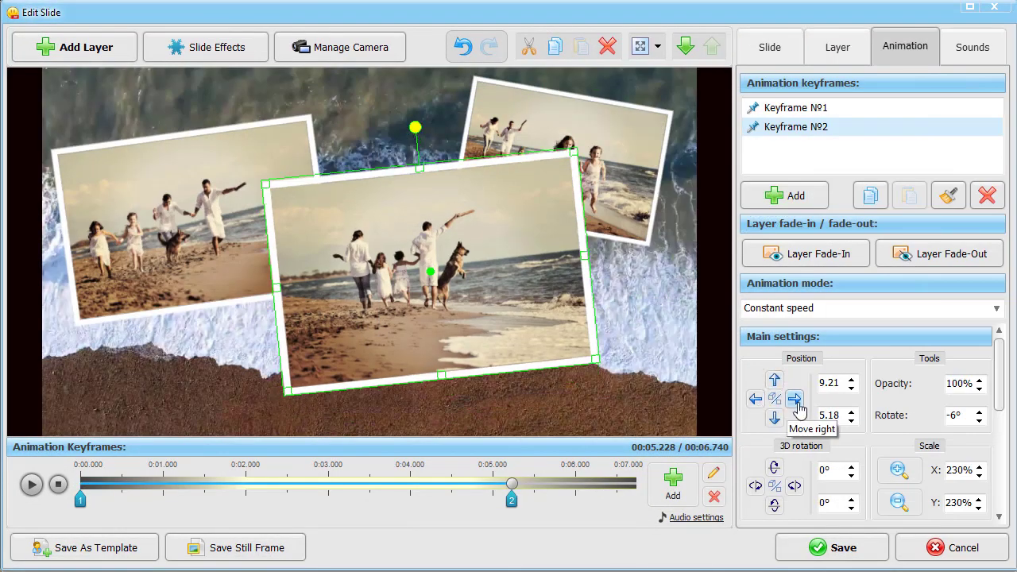
{"action": "left_click", "coordinate": [794, 399]}
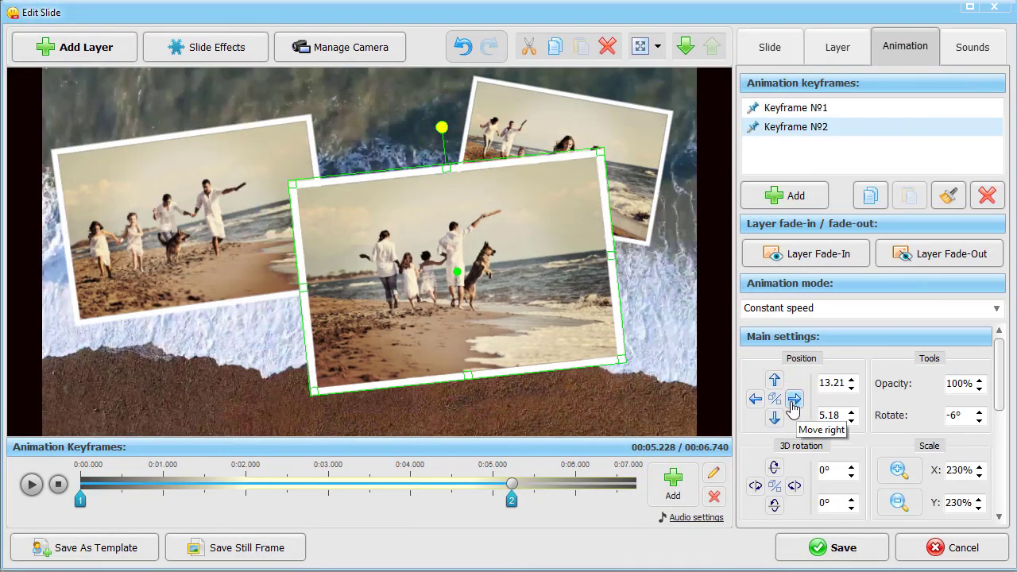
{"action": "left_click", "coordinate": [898, 470]}
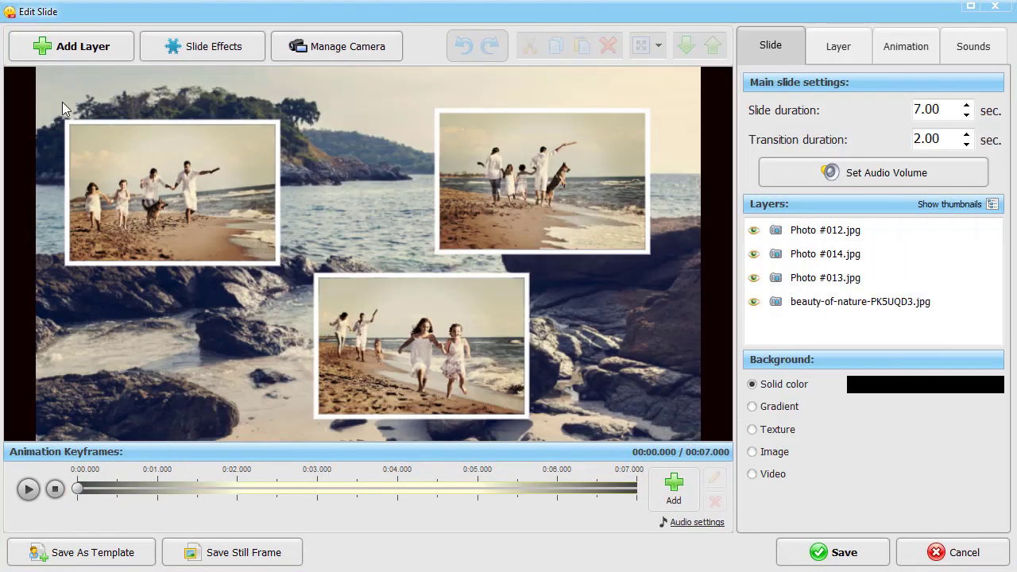
- Add Pexels Videos 1128104.mp4 as a stretched video layer beneath the photos and preview the slide
{"action": "left_click", "coordinate": [74, 46]}
{"action": "left_click", "coordinate": [74, 105]}
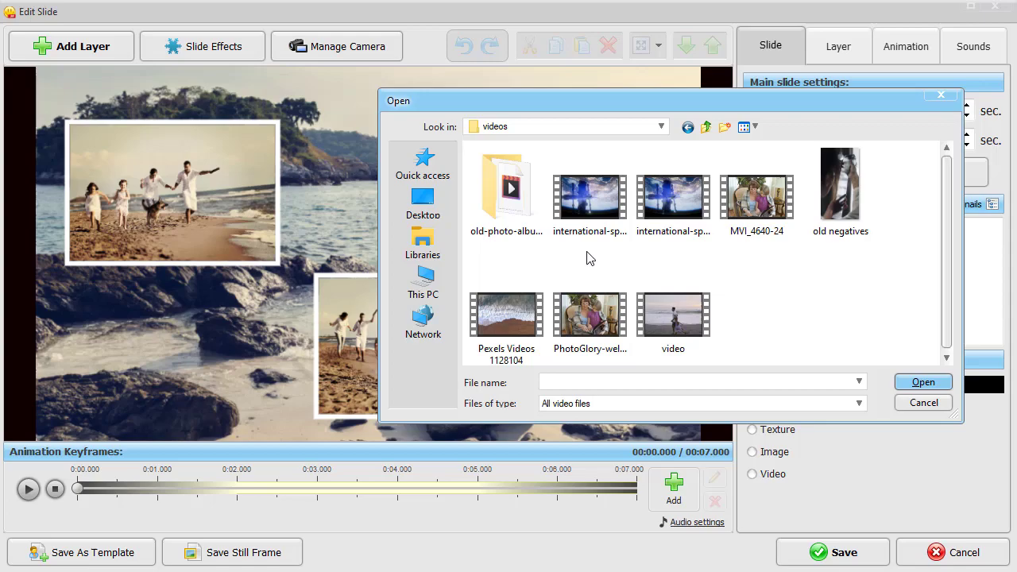
{"action": "double_click", "coordinate": [513, 332]}
{"action": "left_click", "coordinate": [786, 210]}
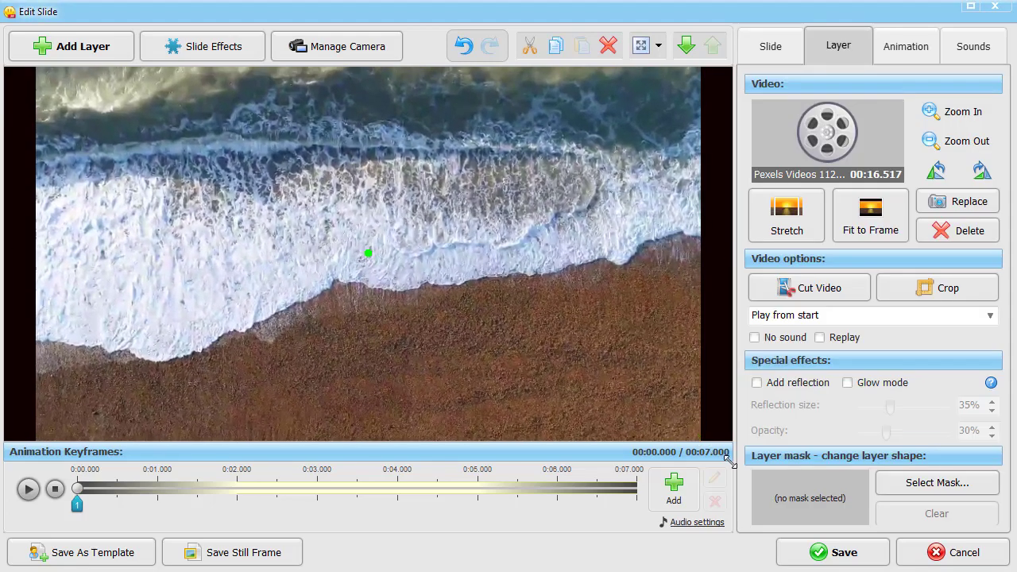
{"action": "left_click", "coordinate": [769, 46]}
{"action": "left_click_drag", "start_coordinate": [854, 229], "coordinate": [854, 301]}
{"action": "left_click", "coordinate": [28, 488]}
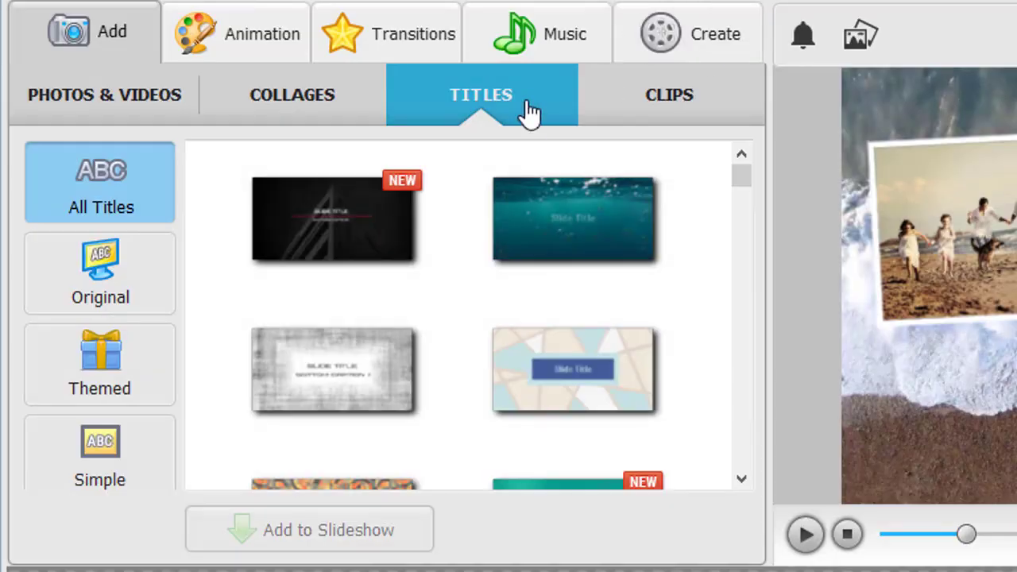
- Place the blue-circle title template as slide 1 with the text 'Italy Tour'
{"action": "left_click_drag", "start_coordinate": [745, 184], "coordinate": [740, 273]}
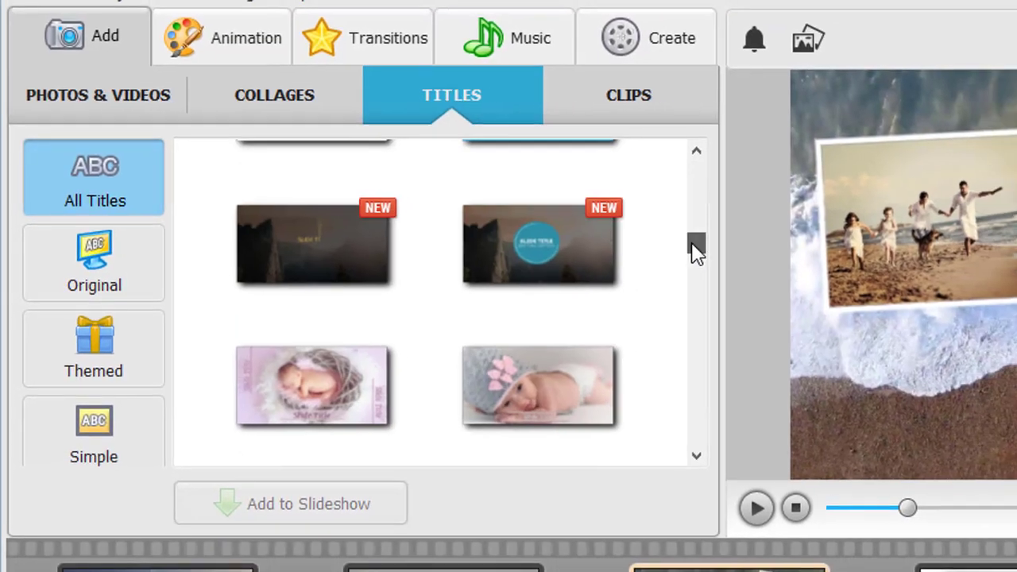
{"action": "left_click_drag", "start_coordinate": [538, 244], "coordinate": [68, 441]}
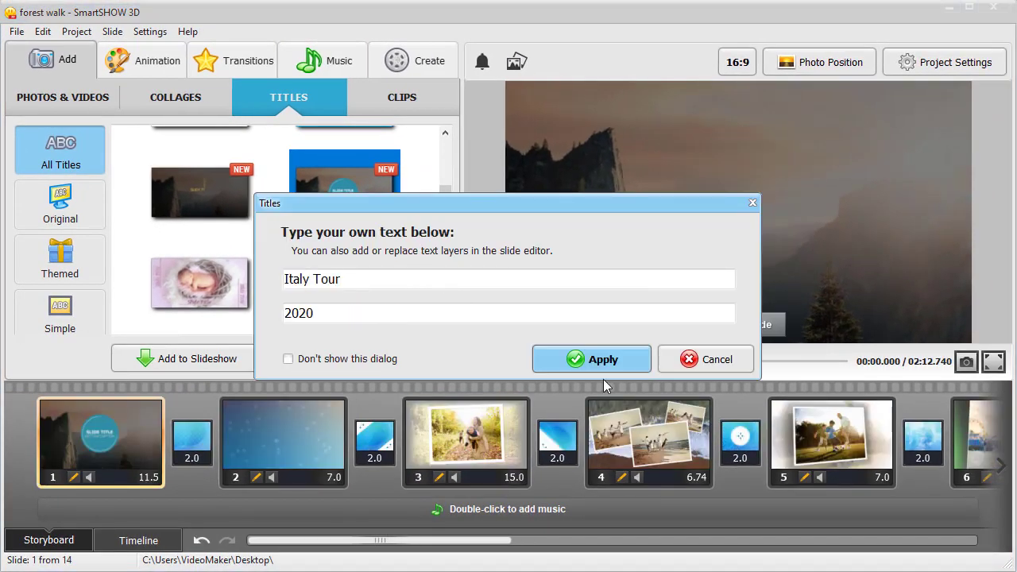
{"action": "left_click", "coordinate": [602, 368]}
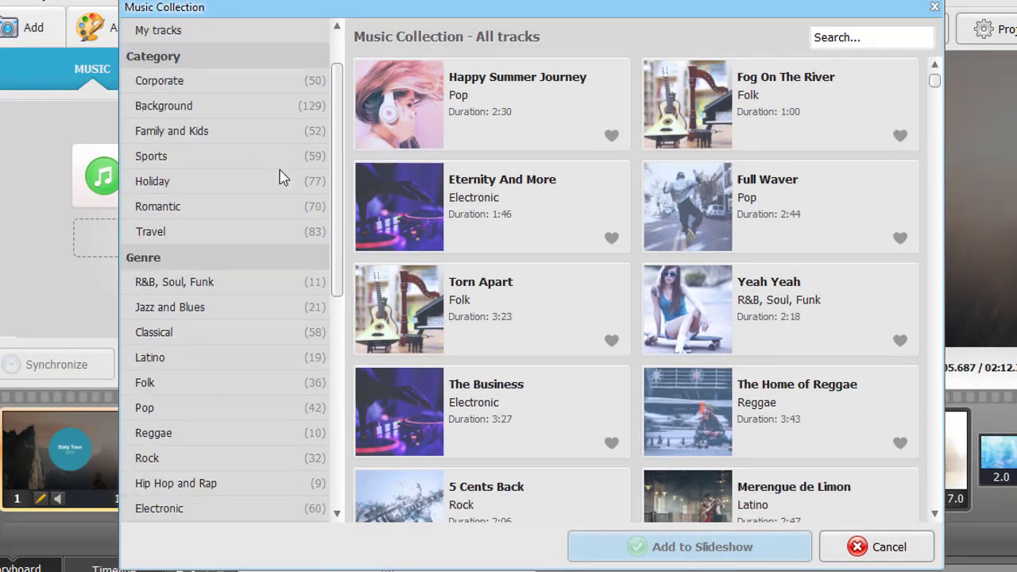
- Browse the music collection filters, then add the Travel track Eternity And More to the slideshow
{"action": "left_click", "coordinate": [270, 206]}
{"action": "left_click_drag", "start_coordinate": [337, 155], "coordinate": [335, 354]}
{"action": "left_click", "coordinate": [200, 211]}
{"action": "left_click", "coordinate": [219, 304]}
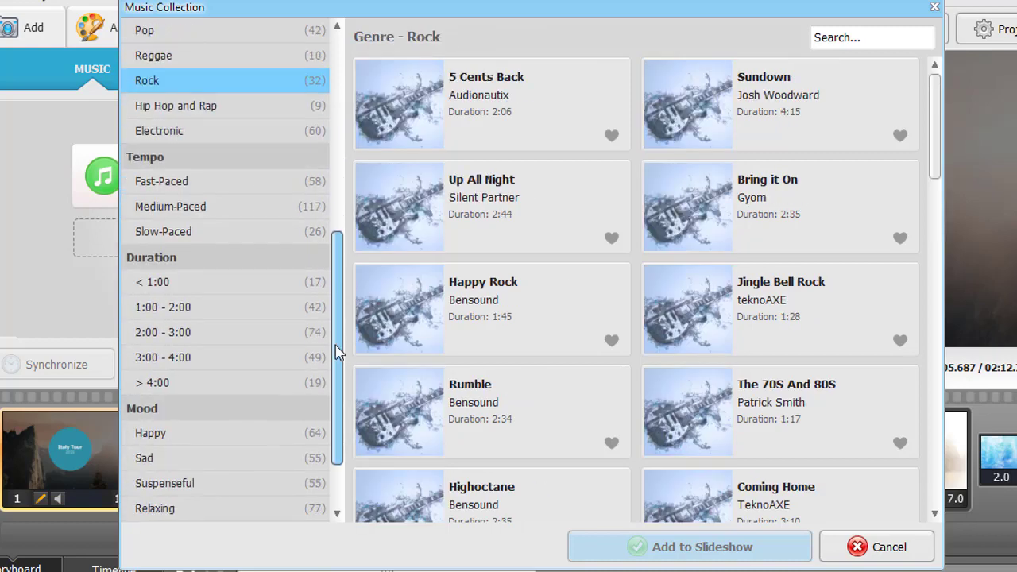
{"action": "left_click", "coordinate": [215, 430]}
{"action": "left_click", "coordinate": [229, 333]}
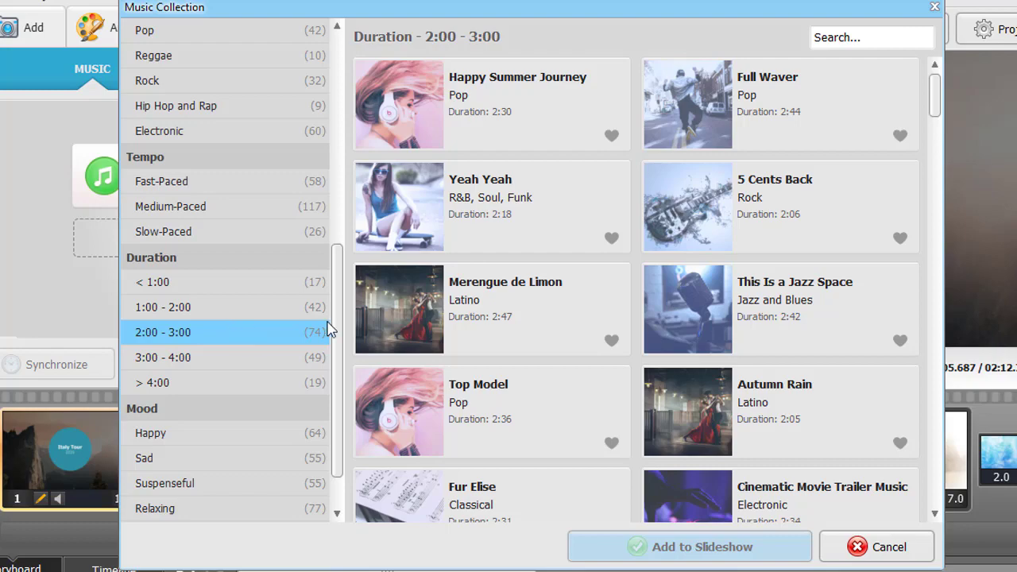
{"action": "left_click_drag", "start_coordinate": [327, 330], "coordinate": [334, 129]}
{"action": "left_click", "coordinate": [227, 256]}
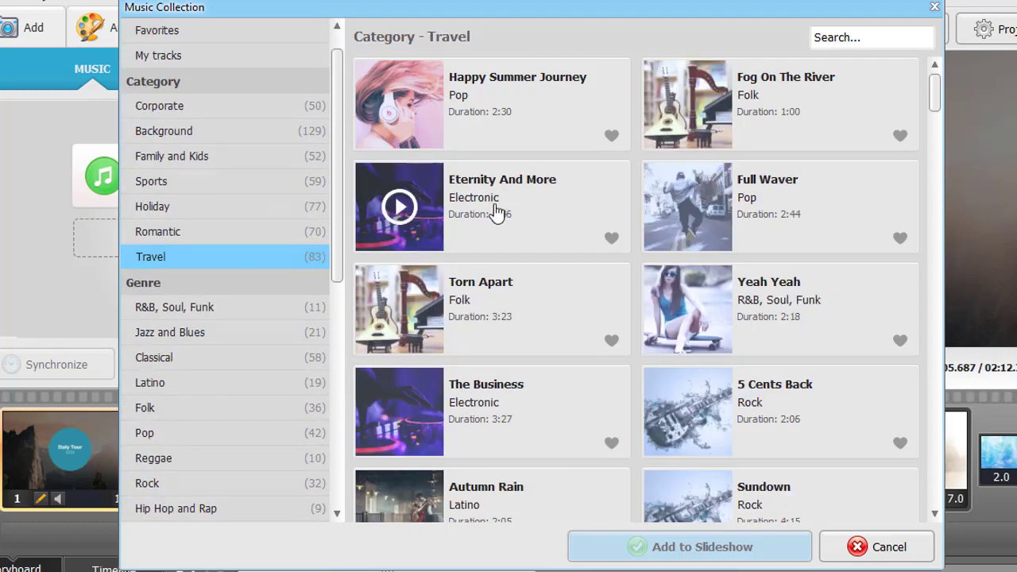
{"action": "left_click", "coordinate": [496, 213]}
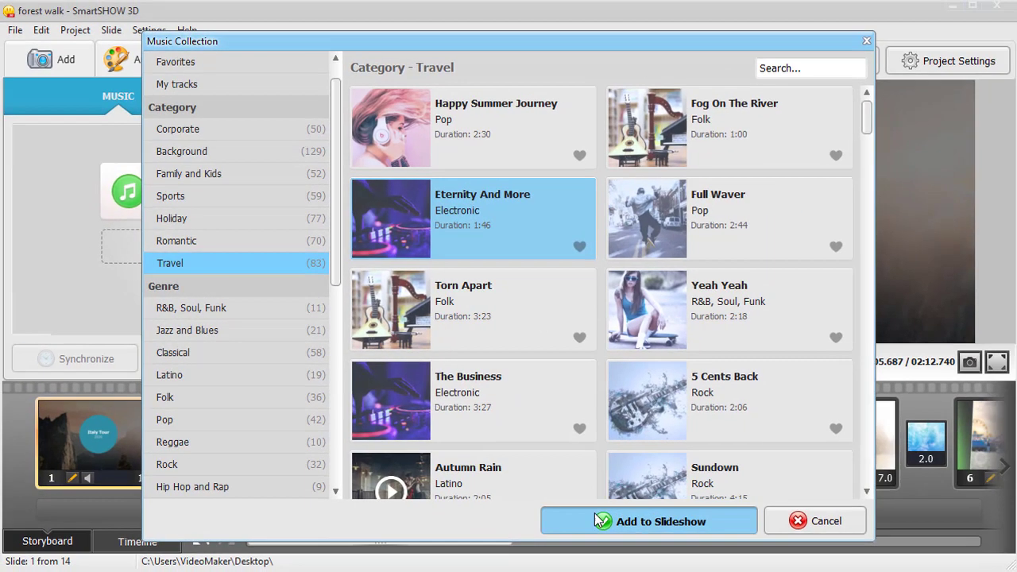
{"action": "left_click", "coordinate": [689, 546]}
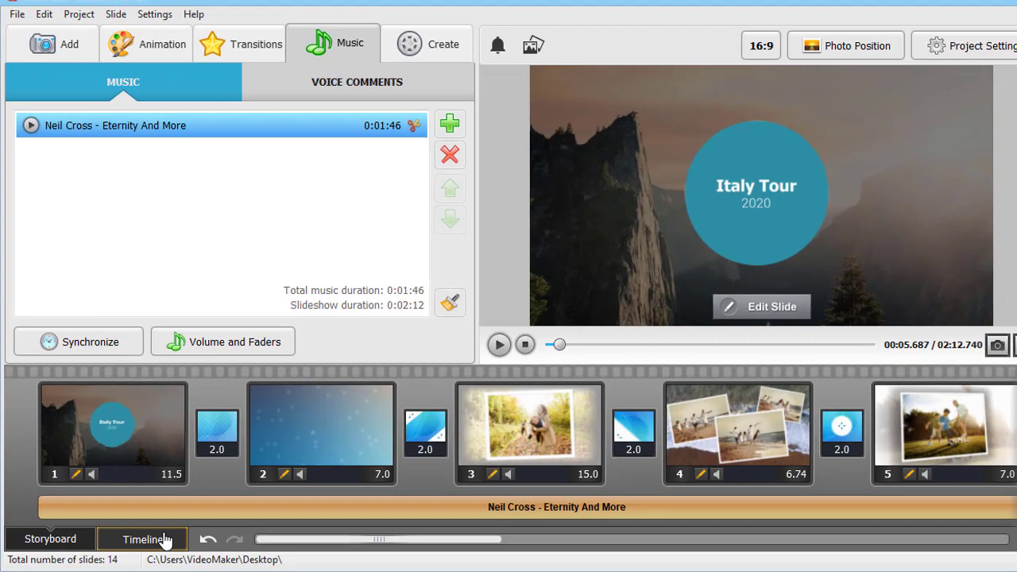
- On the timeline, shift Recording1.mp3 slightly later and reshape the music volume curve
{"action": "left_click", "coordinate": [158, 540]}
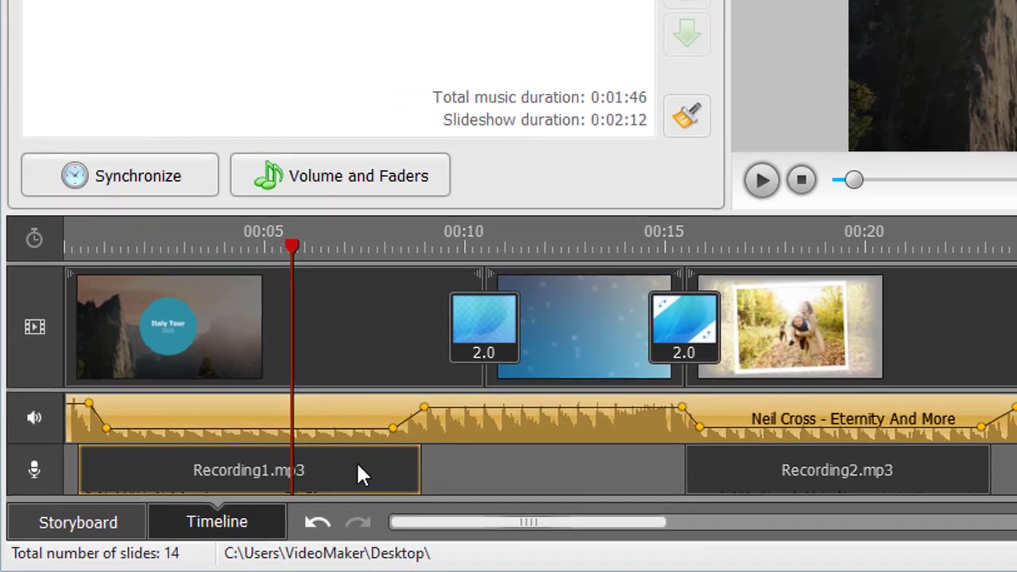
{"action": "mouse_move", "coordinate": [356, 474]}
{"action": "left_mouse_down"}
{"action": "mouse_move", "coordinate": [427, 472]}
{"action": "mouse_move", "coordinate": [363, 477]}
{"action": "mouse_move", "coordinate": [360, 464]}
{"action": "left_mouse_up"}
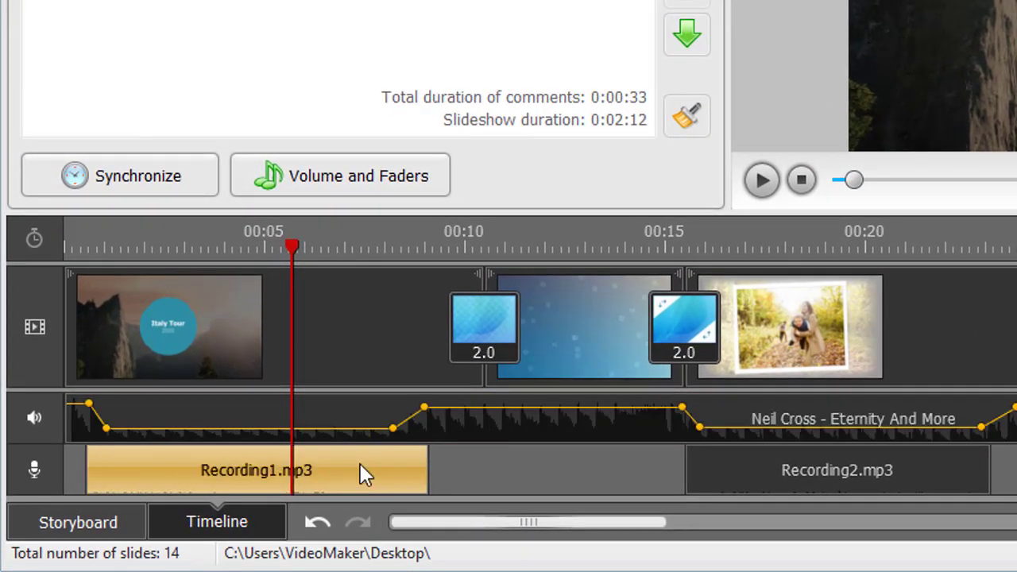
{"action": "left_click", "coordinate": [369, 423]}
{"action": "left_click_drag", "start_coordinate": [423, 408], "coordinate": [406, 413]}
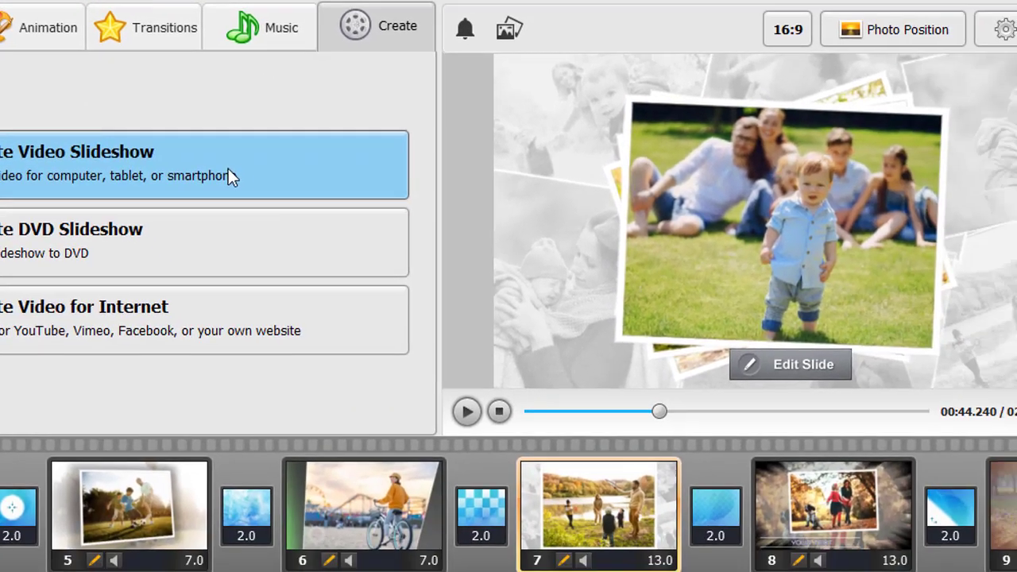
- Start a video export and browse the other formats, ending on the AVI options
{"action": "left_click", "coordinate": [228, 175]}
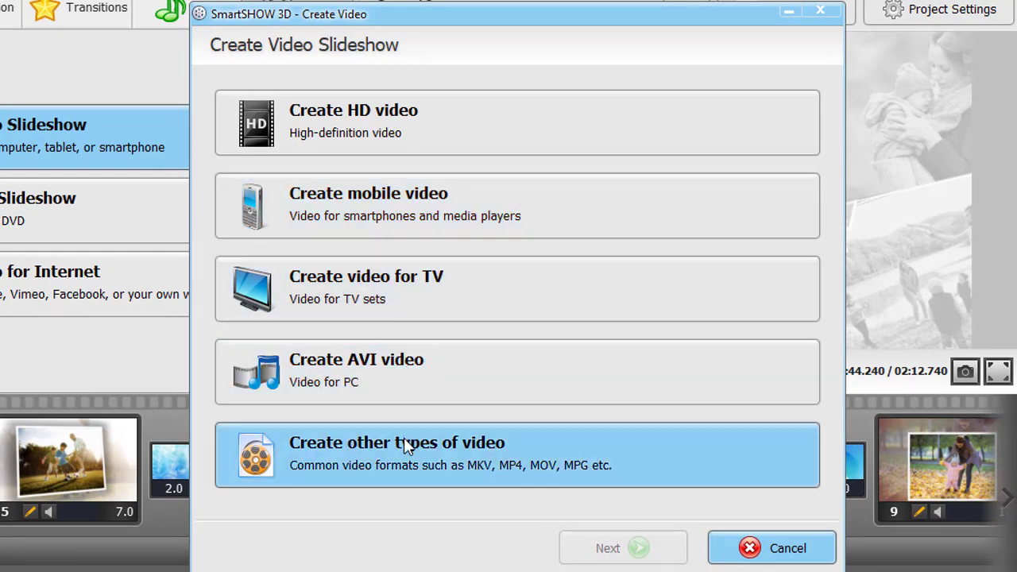
{"action": "left_click", "coordinate": [403, 449]}
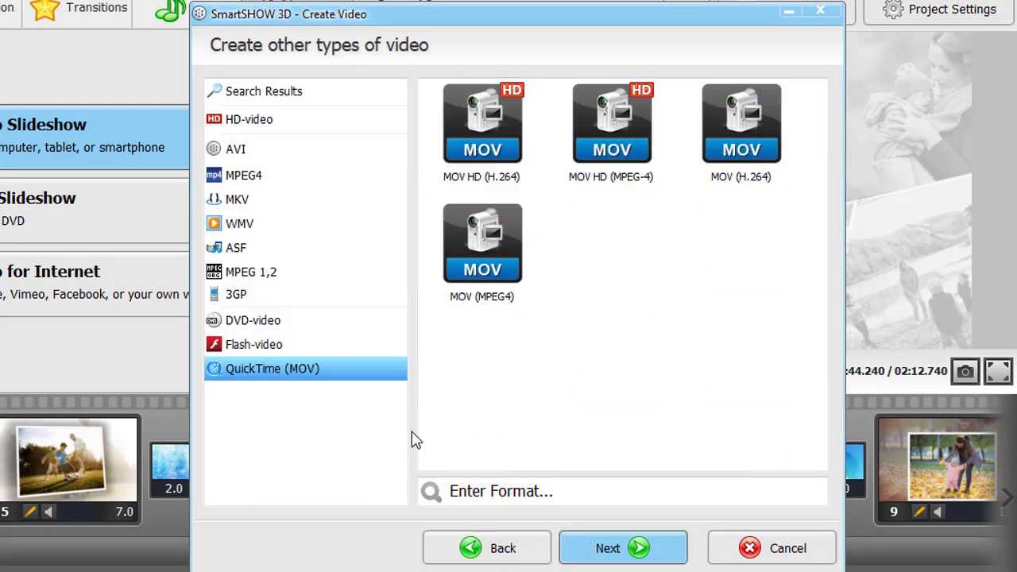
{"action": "left_click", "coordinate": [300, 161]}
{"action": "left_click", "coordinate": [283, 127]}
{"action": "left_click", "coordinate": [284, 151]}
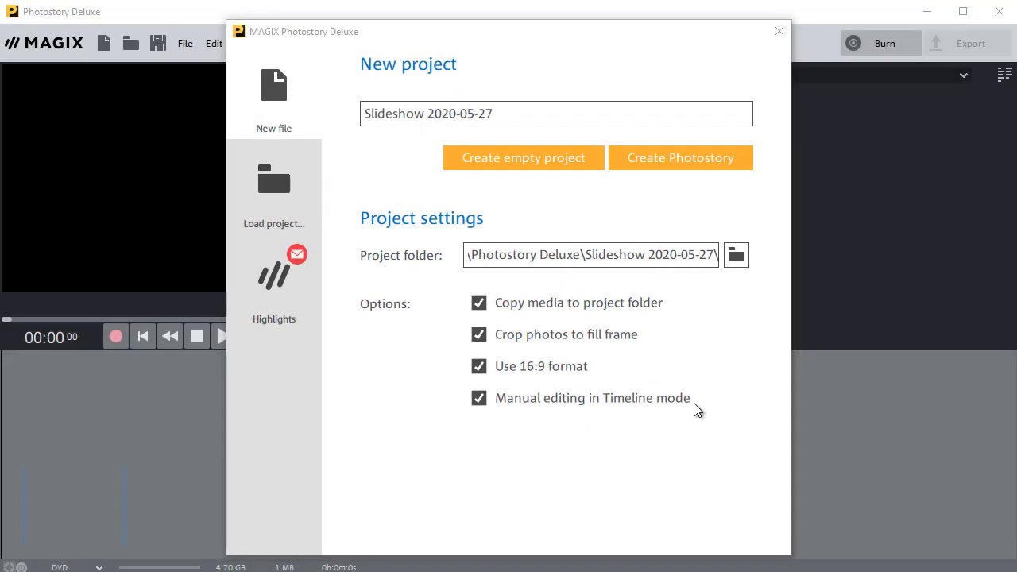
- Start a new photostory, pick several photos, then select all photos in the folder
{"action": "left_click", "coordinate": [647, 159]}
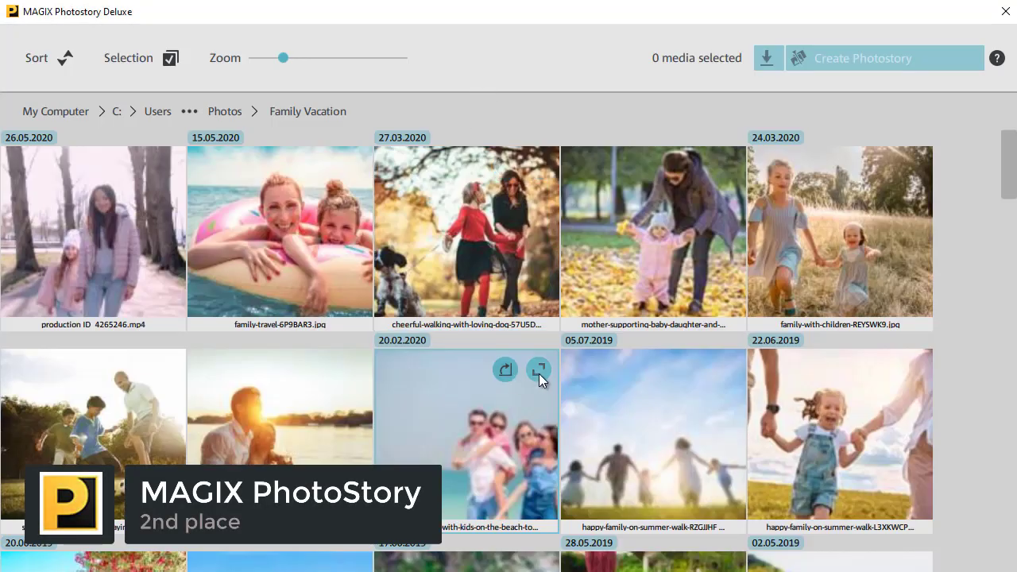
{"action": "left_click", "coordinate": [633, 425]}
{"action": "left_click", "coordinate": [642, 240]}
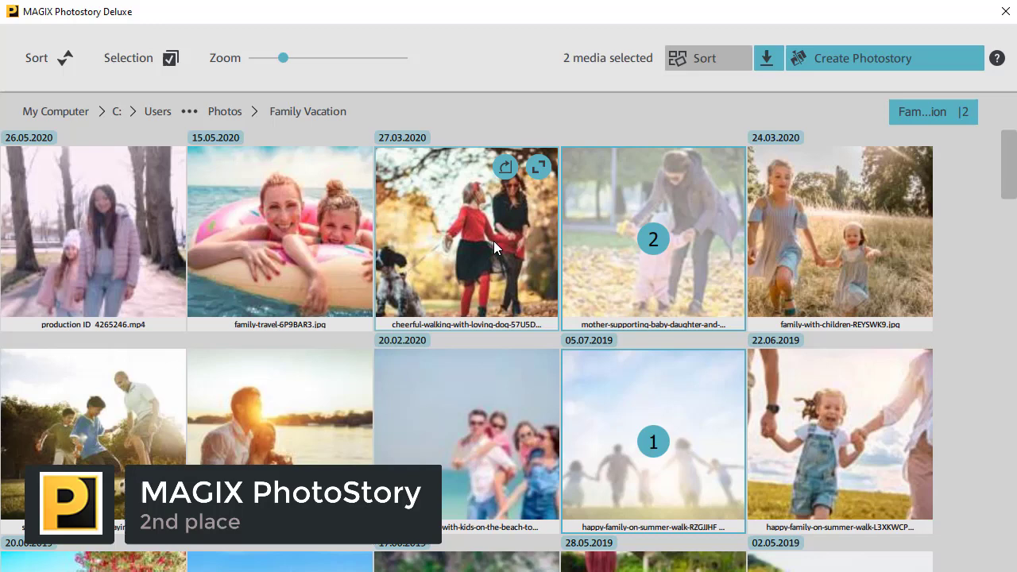
{"action": "left_click", "coordinate": [493, 241]}
{"action": "left_click", "coordinate": [278, 238]}
{"action": "left_click", "coordinate": [170, 60]}
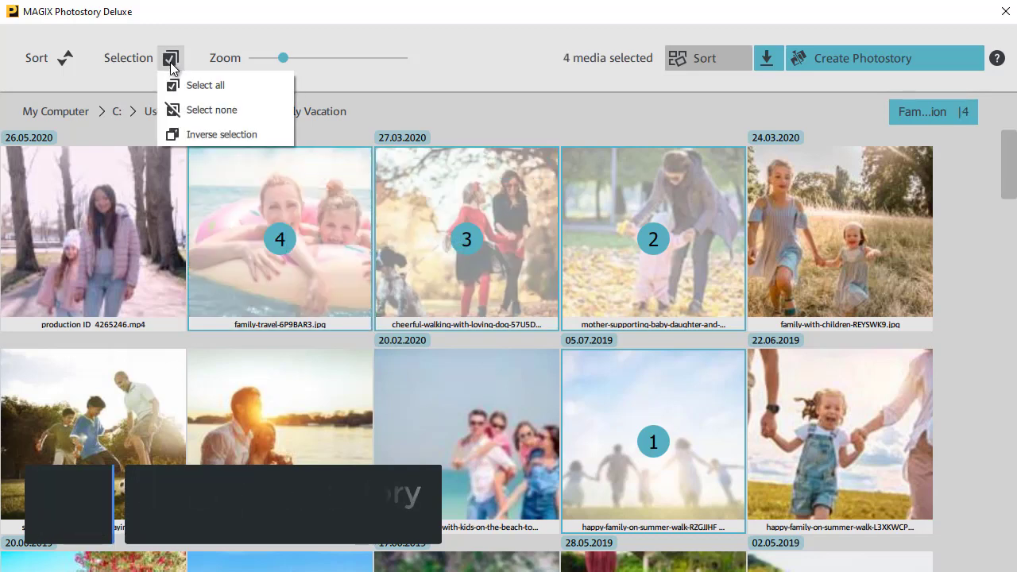
{"action": "left_click", "coordinate": [208, 85]}
- Generate the photostory and preview the Bipolar Triangular and Butterfly Effect templates
{"action": "left_click", "coordinate": [835, 62]}
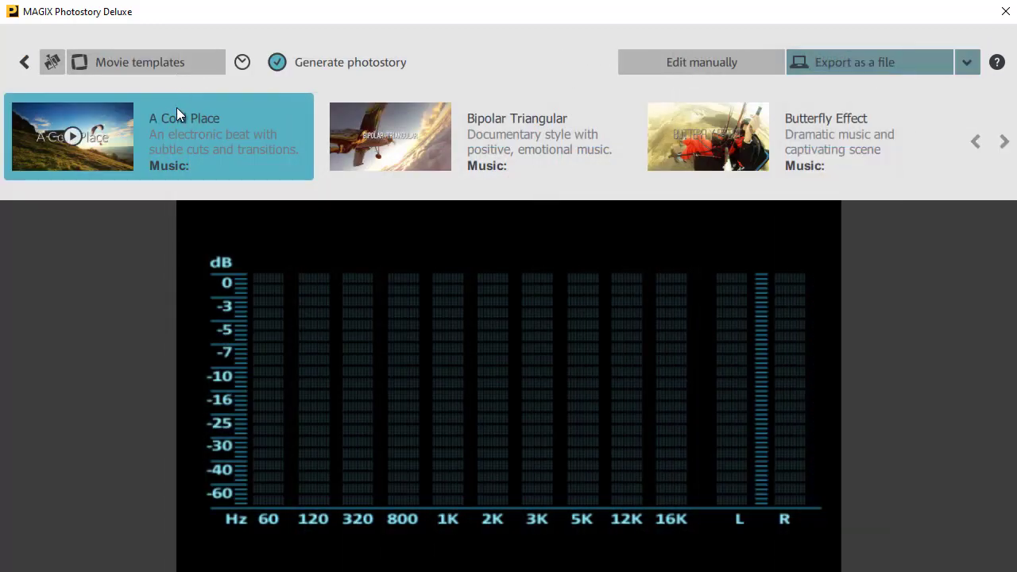
{"action": "left_click", "coordinate": [535, 148]}
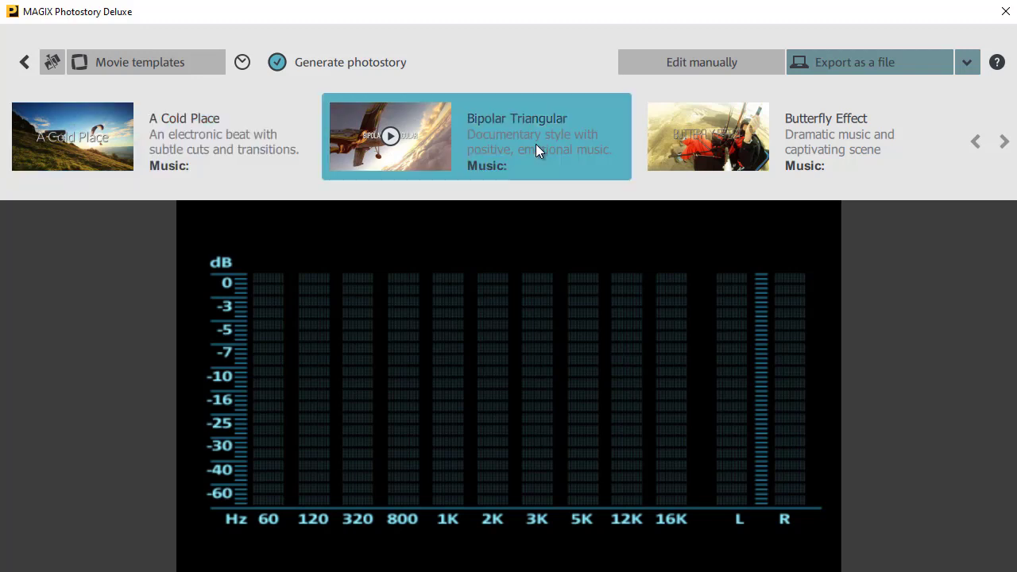
{"action": "left_click", "coordinate": [829, 143]}
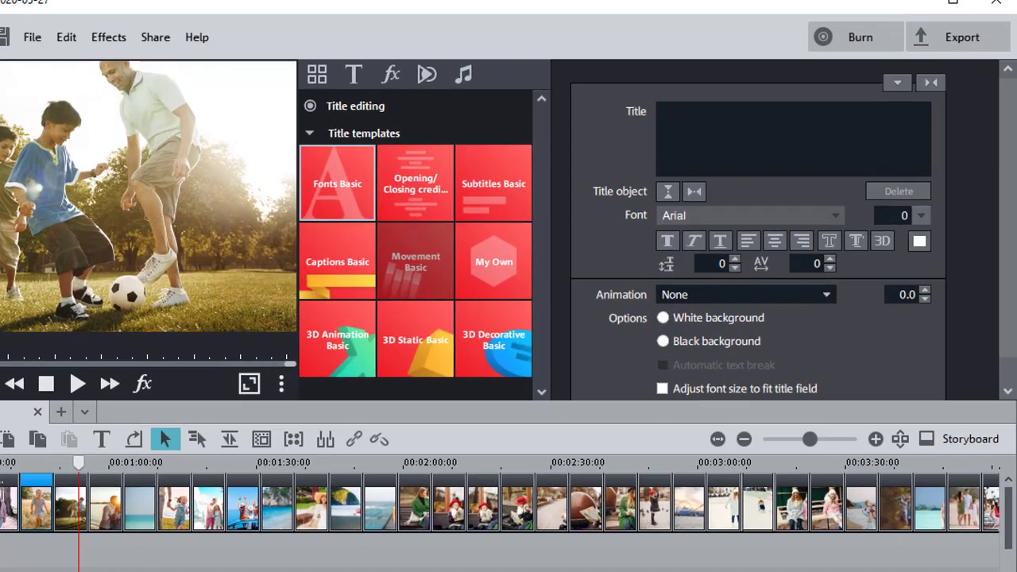
- Keyframe the beach photo in Size & Position to enlarge it to 150% and shift left
{"action": "left_click", "coordinate": [416, 261]}
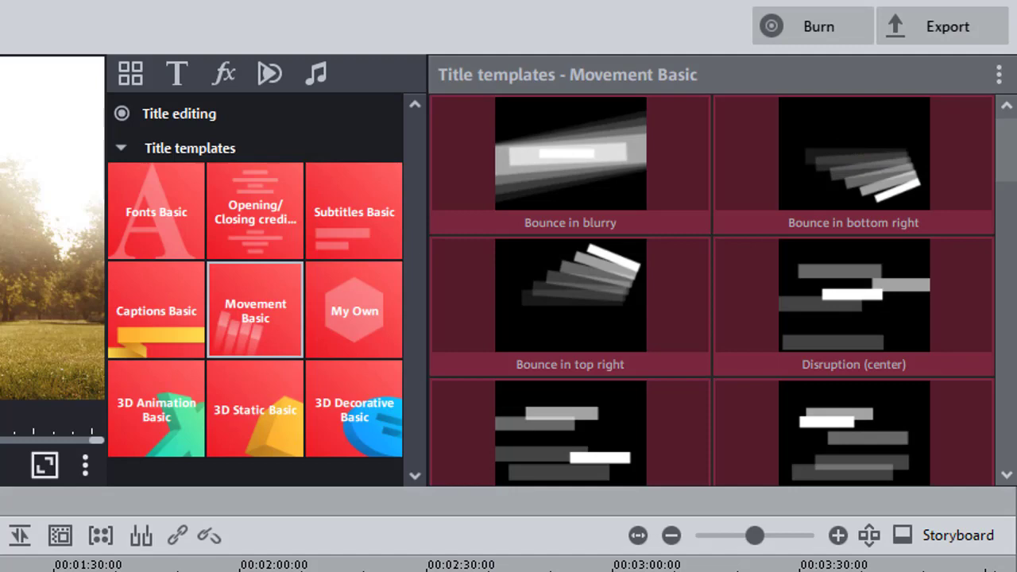
{"action": "scroll", "coordinate": [712, 289], "scroll_direction": "down", "scroll_amount": 10}
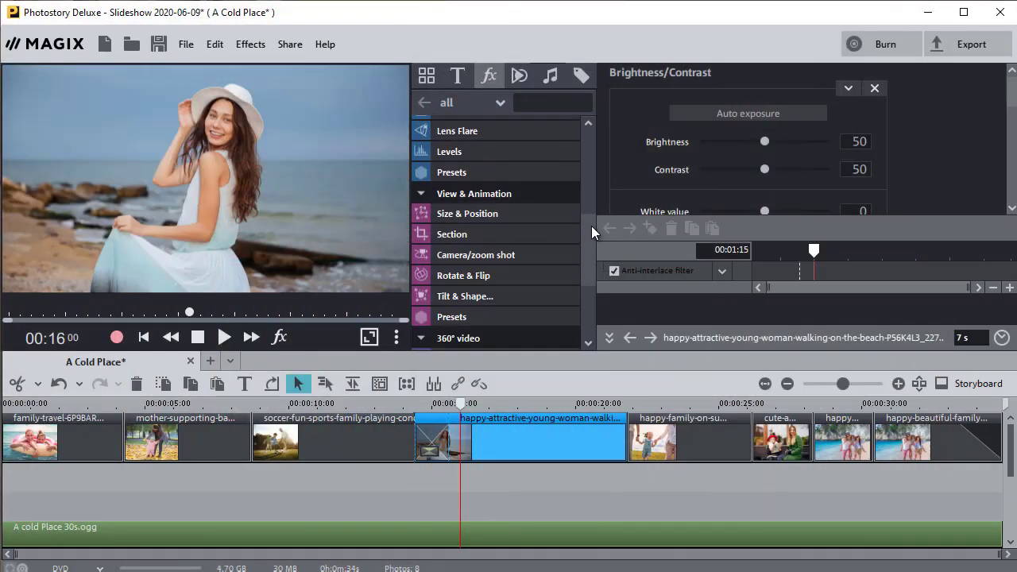
{"action": "left_click", "coordinate": [535, 202]}
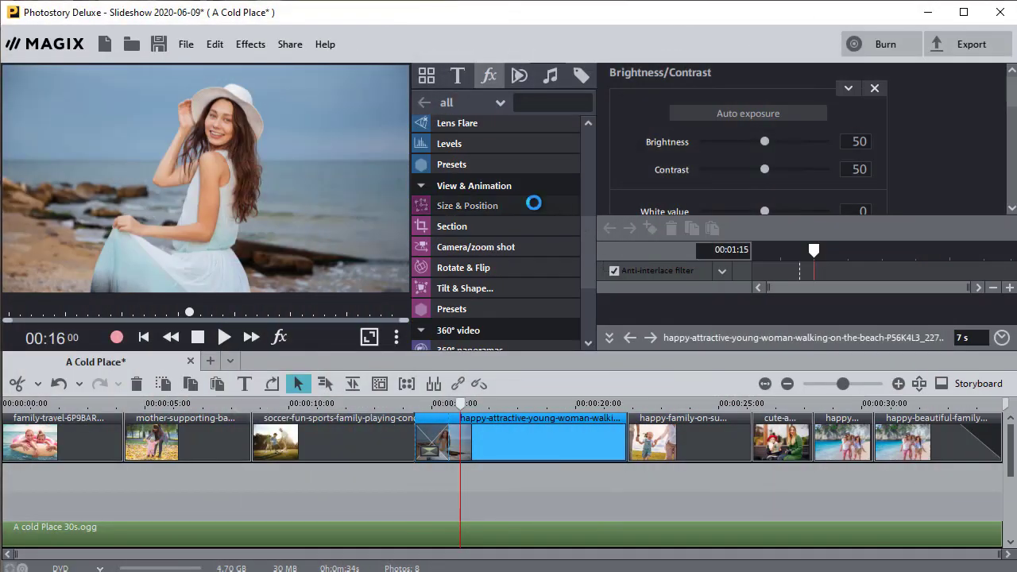
{"action": "left_click", "coordinate": [839, 250]}
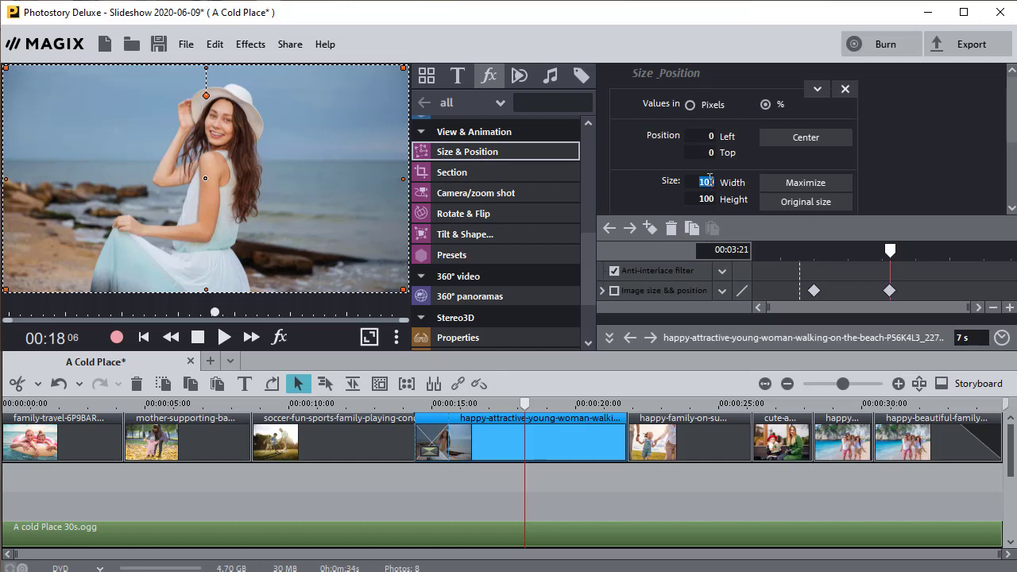
{"action": "left_click_drag", "start_coordinate": [244, 190], "coordinate": [310, 159]}
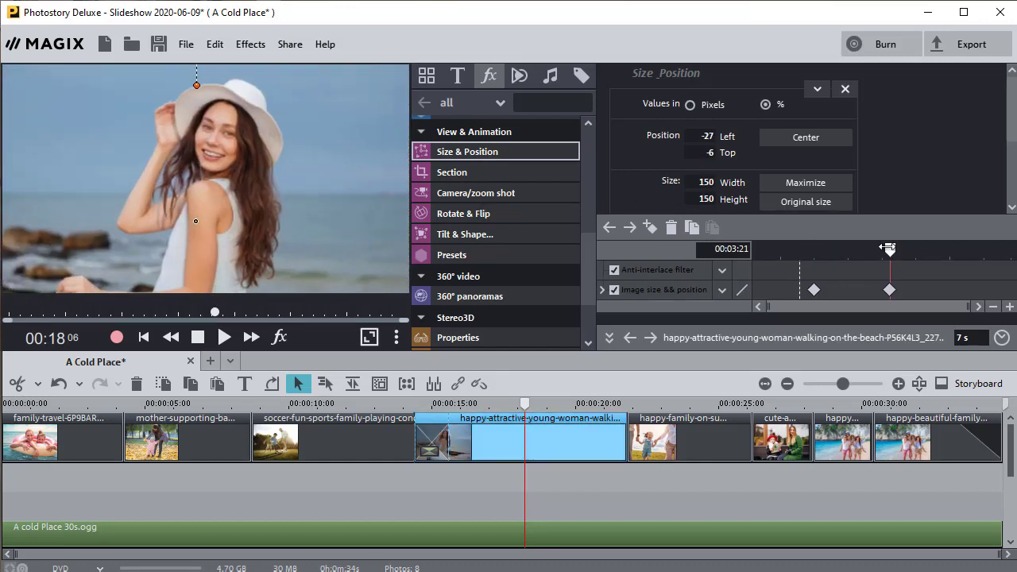
{"action": "left_click_drag", "start_coordinate": [888, 249], "coordinate": [809, 247]}
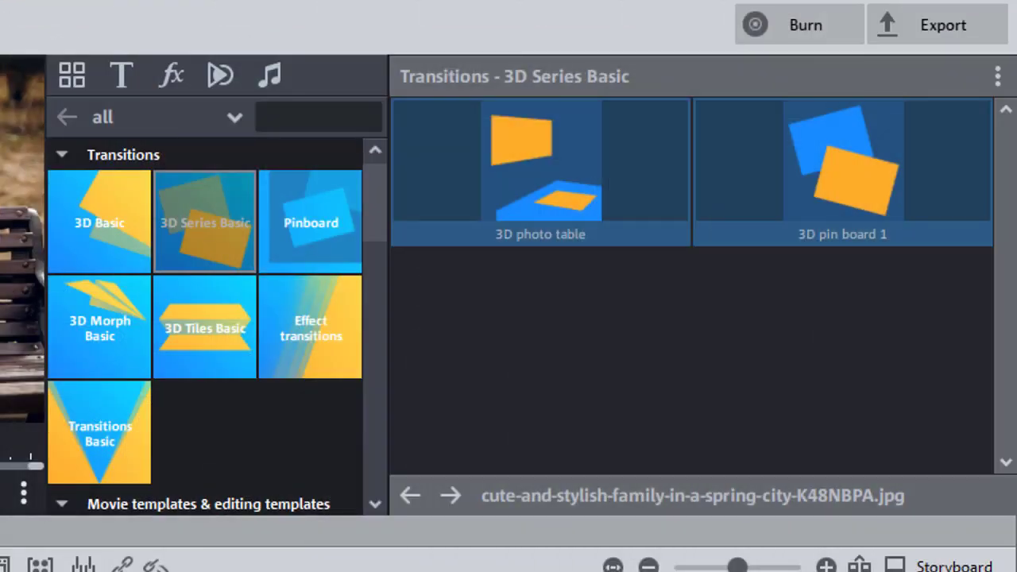
- Apply the 2 tiles transition from 3D Tiles Basic to the spring-city family photo
{"action": "left_click", "coordinate": [205, 326]}
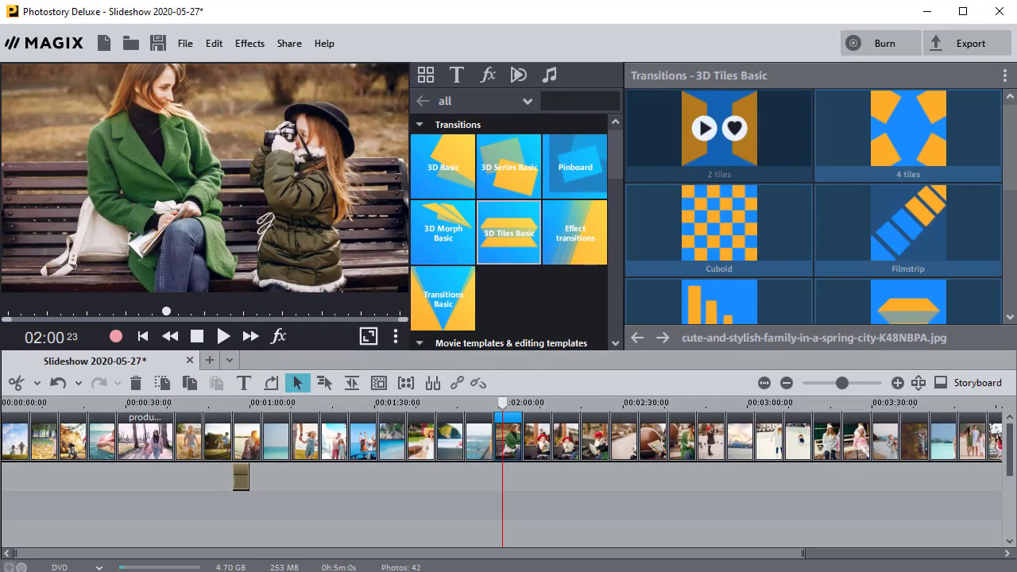
{"action": "left_click_drag", "start_coordinate": [719, 131], "coordinate": [505, 437]}
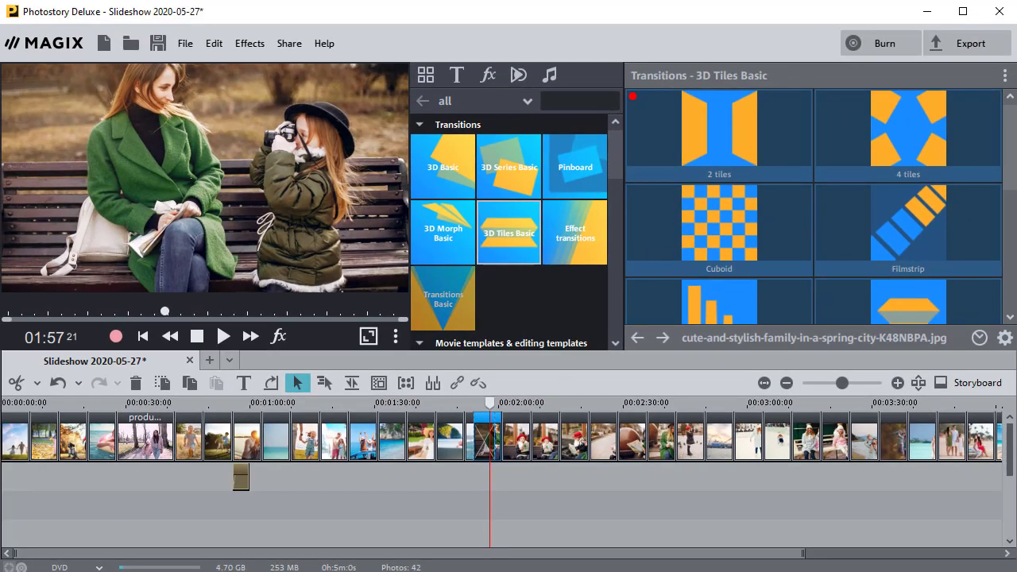
{"action": "left_click", "coordinate": [442, 298]}
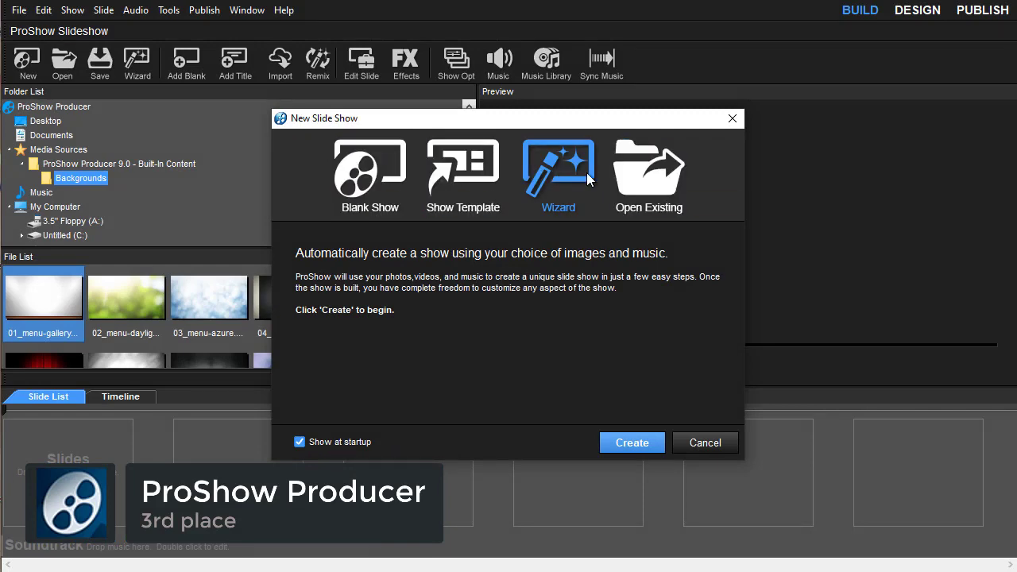
- Start a wizard show and caption the chosen photo 'Forest Walks 2020'
{"action": "left_click", "coordinate": [636, 445]}
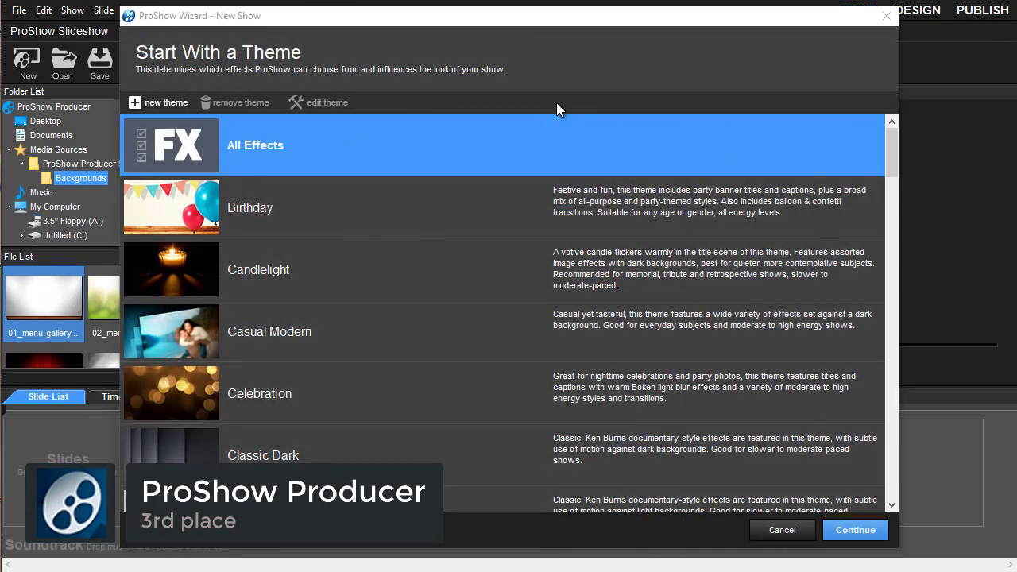
{"action": "left_click_drag", "start_coordinate": [893, 156], "coordinate": [884, 201]}
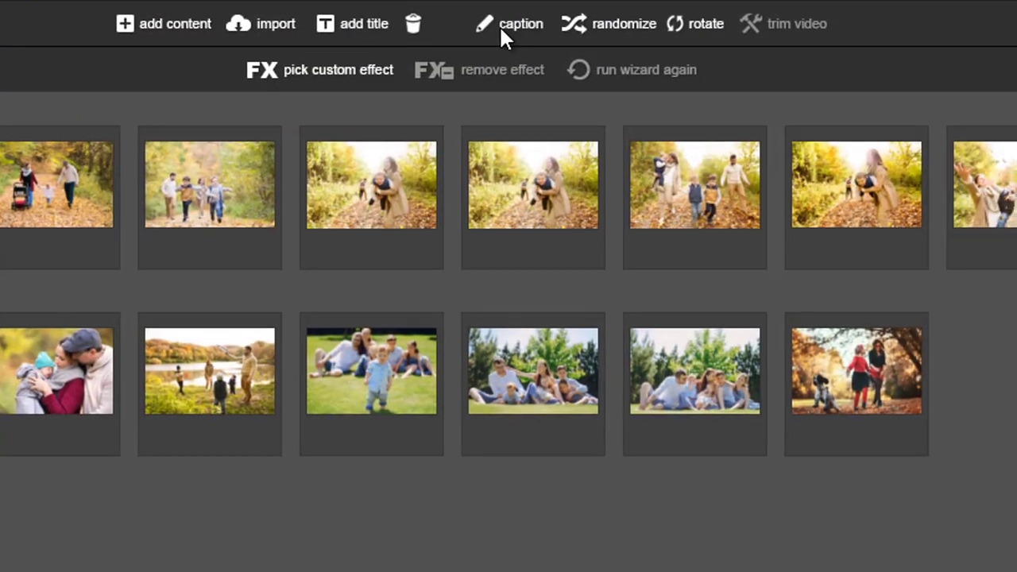
{"action": "left_click", "coordinate": [509, 24]}
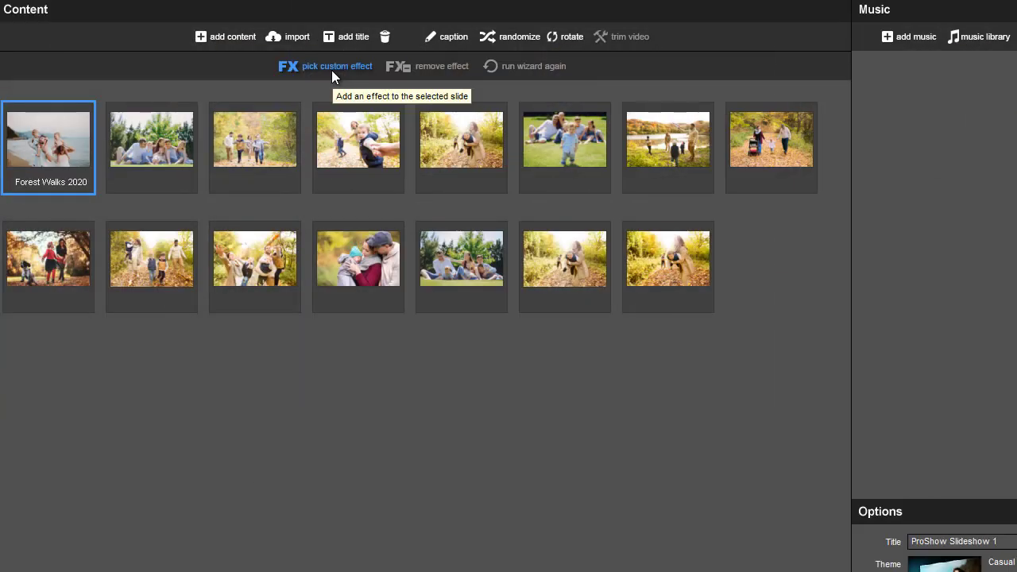
{"action": "left_click", "coordinate": [332, 70]}
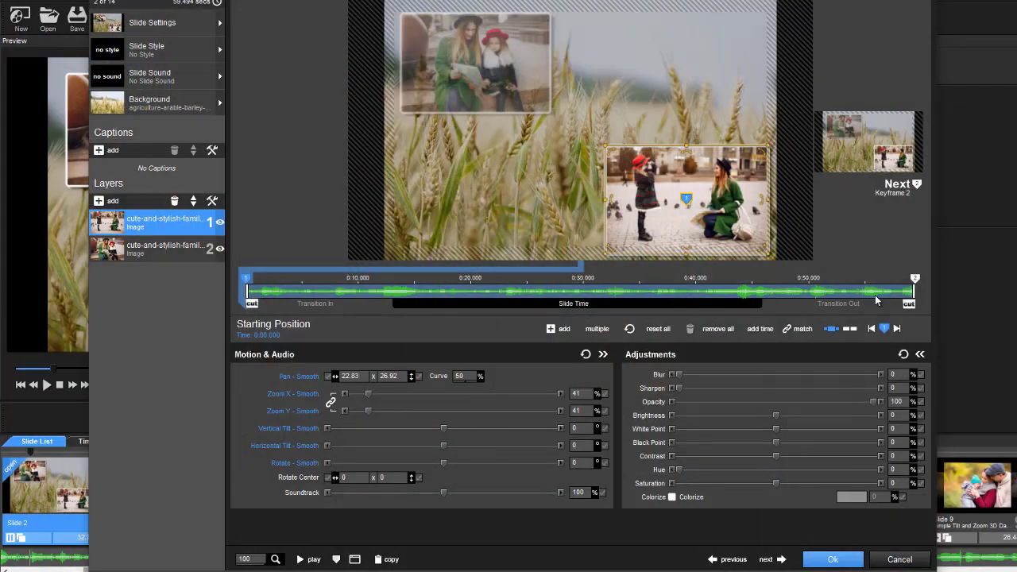
- Keyframe the first photo: shrunk at the top first, then enlarged at centre-left at the end
{"action": "right_click", "coordinate": [285, 291]}
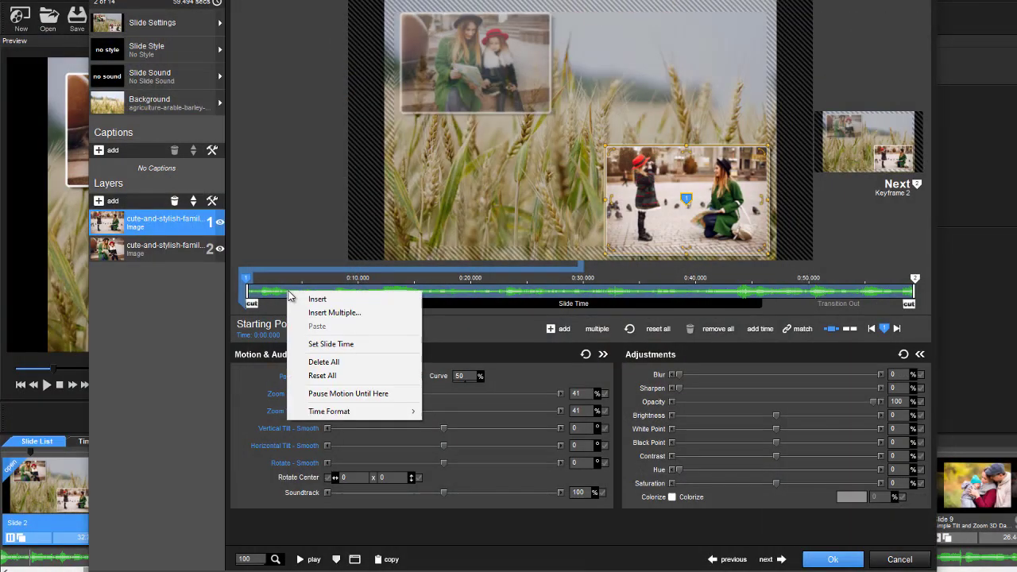
{"action": "left_click", "coordinate": [310, 297]}
{"action": "left_click_drag", "start_coordinate": [711, 239], "coordinate": [706, 99]}
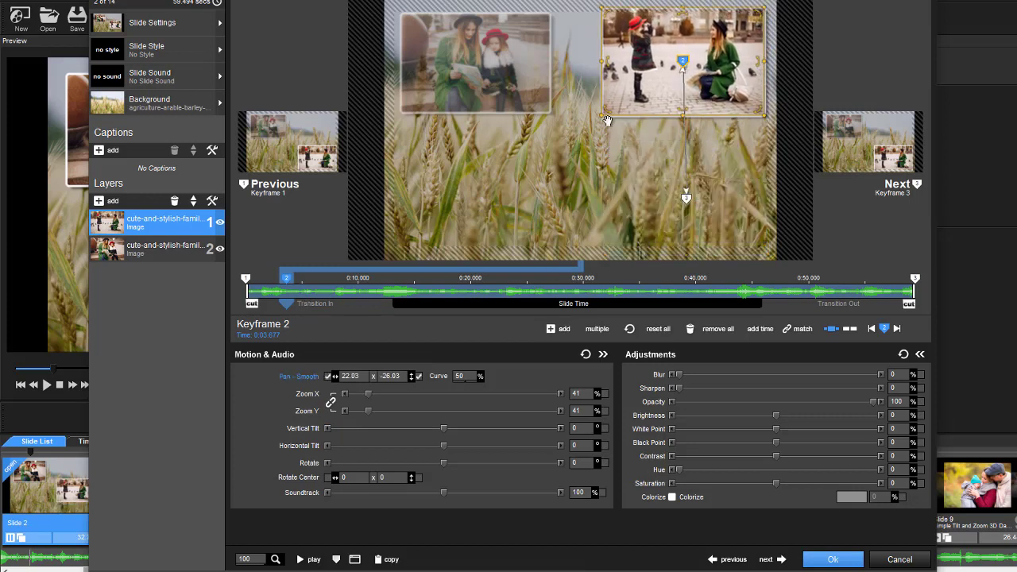
{"action": "left_click_drag", "start_coordinate": [606, 120], "coordinate": [657, 88]}
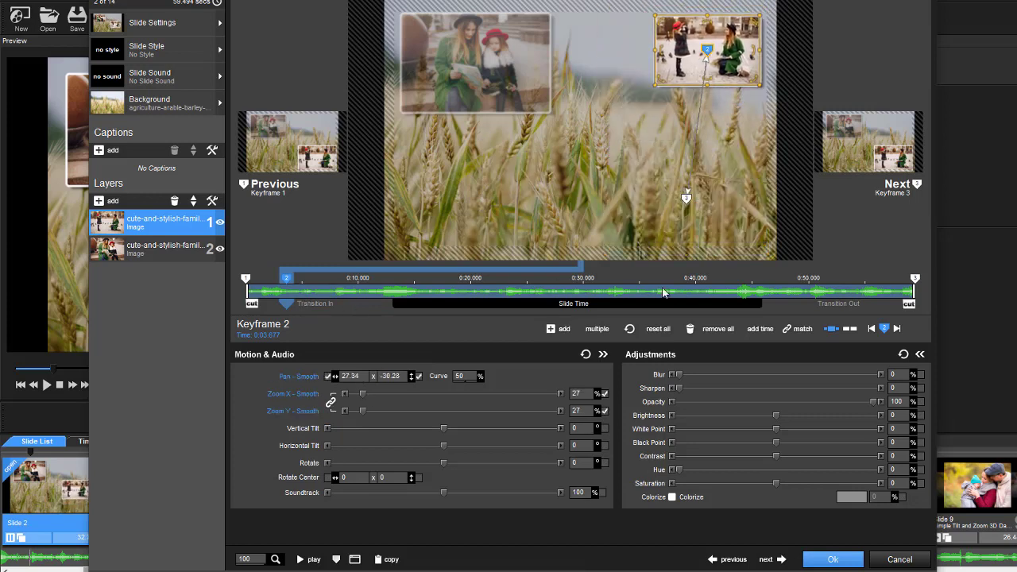
{"action": "left_click", "coordinate": [915, 279]}
{"action": "left_click_drag", "start_coordinate": [692, 199], "coordinate": [470, 188]}
{"action": "scroll", "coordinate": [470, 188], "scroll_direction": "up", "scroll_amount": 4}
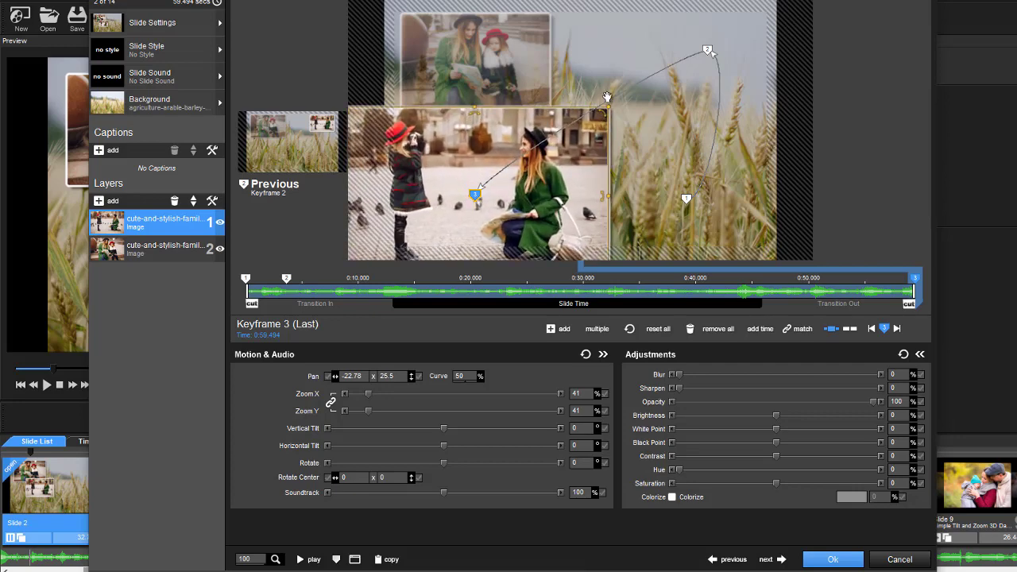
{"action": "left_click_drag", "start_coordinate": [534, 186], "coordinate": [588, 170]}
- Add a keyframe near 0:05.3 enlarging and centring the second photo, then preview the animation
{"action": "left_click", "coordinate": [156, 253]}
{"action": "left_click", "coordinate": [298, 291]}
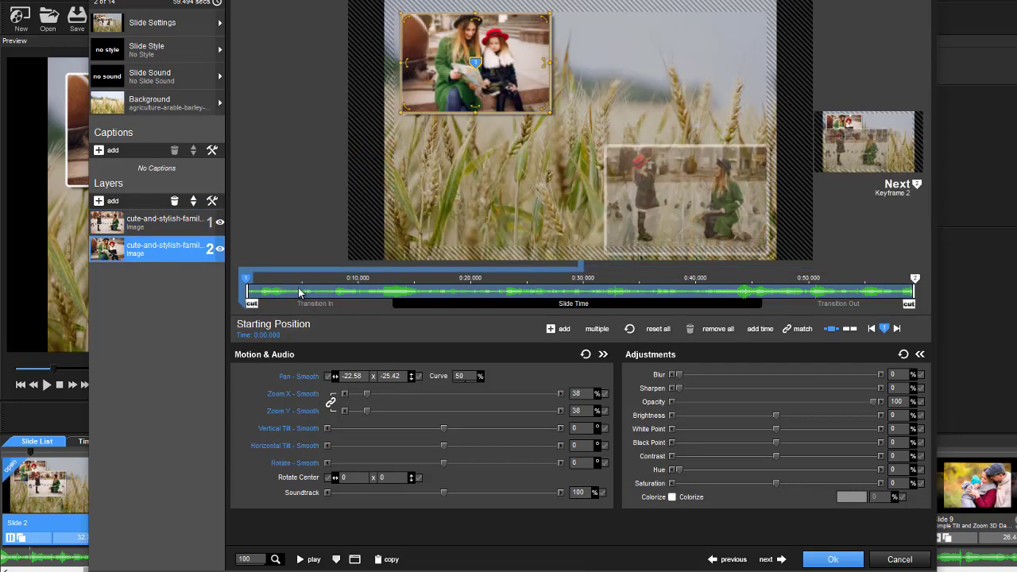
{"action": "double_click", "coordinate": [307, 292]}
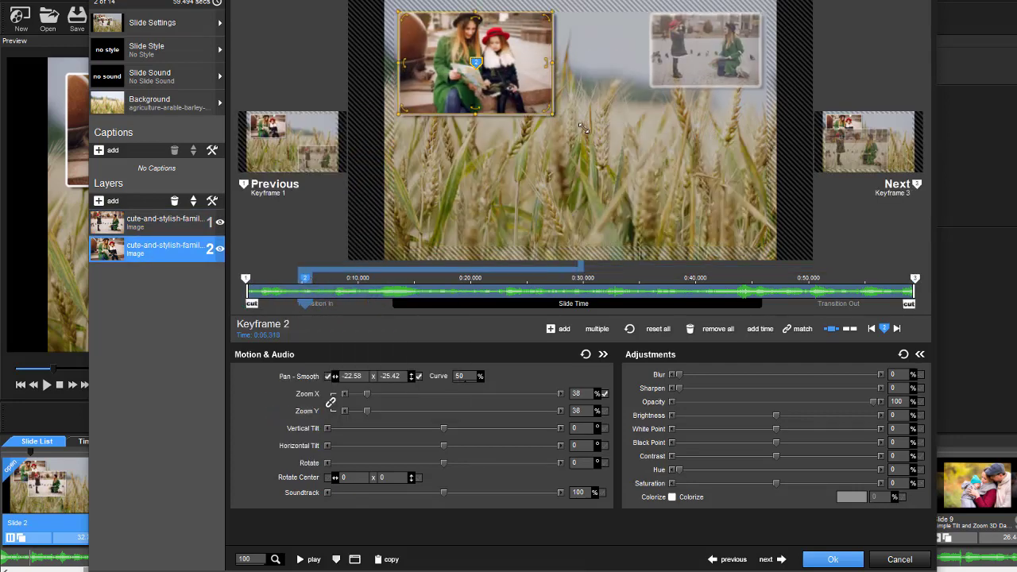
{"action": "scroll", "coordinate": [509, 95], "scroll_direction": "up", "scroll_amount": 4}
{"action": "left_click_drag", "start_coordinate": [509, 96], "coordinate": [624, 203]}
{"action": "left_click", "coordinate": [308, 558]}
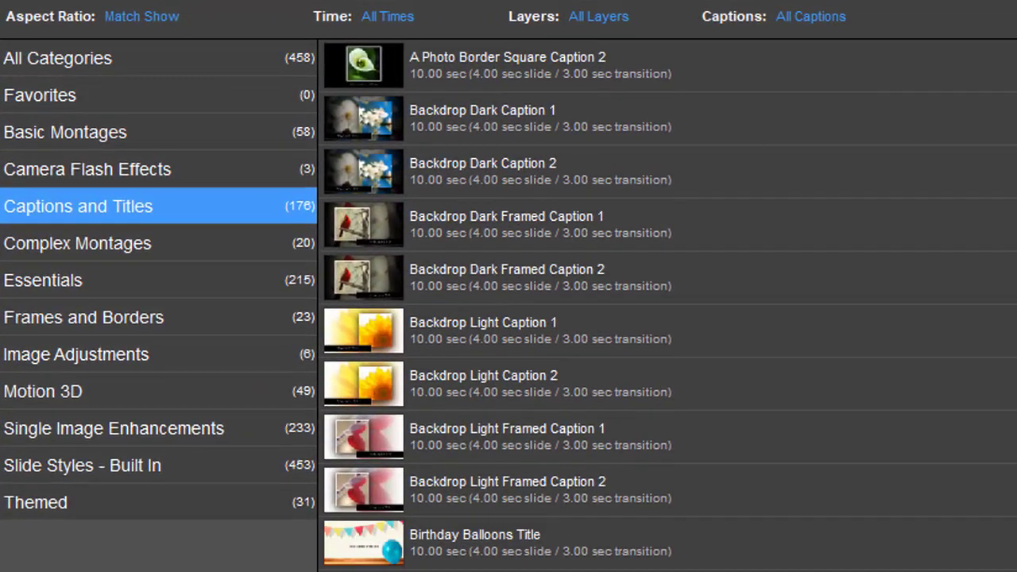
- Choose the Backdrop Light Framed Zoom Out 3D style from the Motion 3D category
{"action": "left_click", "coordinate": [244, 392]}
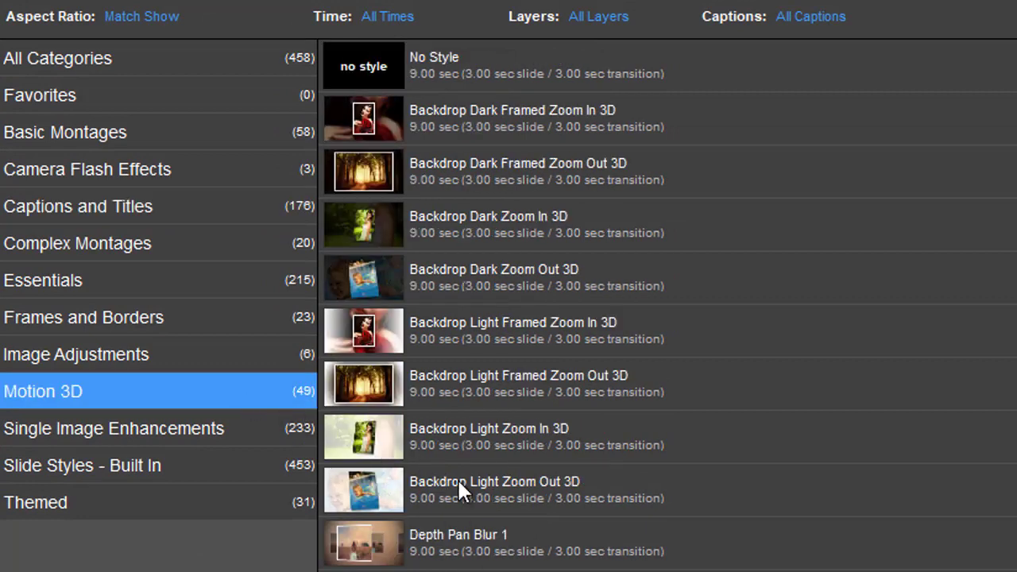
{"action": "left_click", "coordinate": [584, 399]}
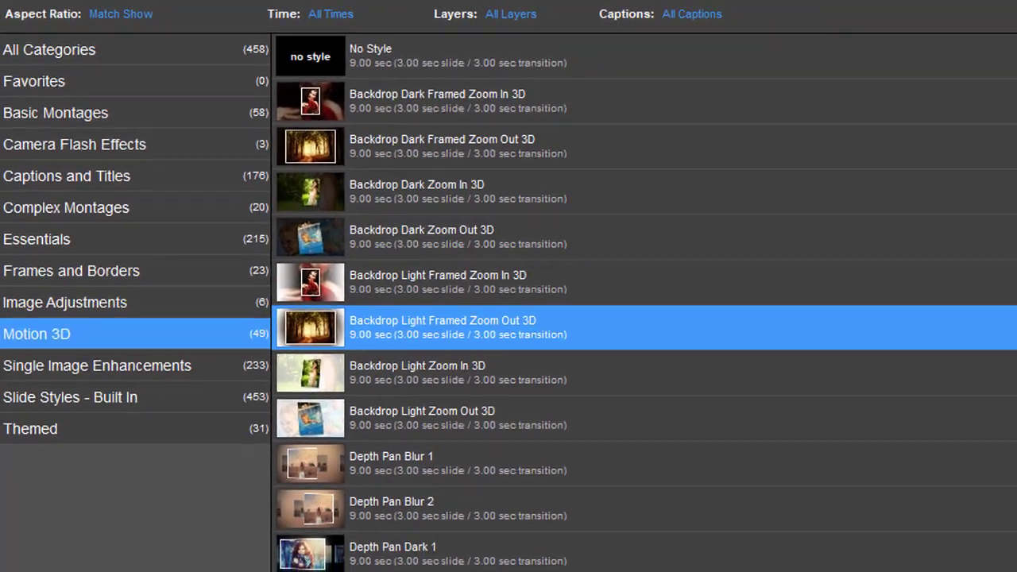
{"action": "scroll", "coordinate": [1013, 568], "scroll_direction": "down", "scroll_amount": 1}
{"action": "scroll", "coordinate": [985, 477], "scroll_direction": "down", "scroll_amount": 1}
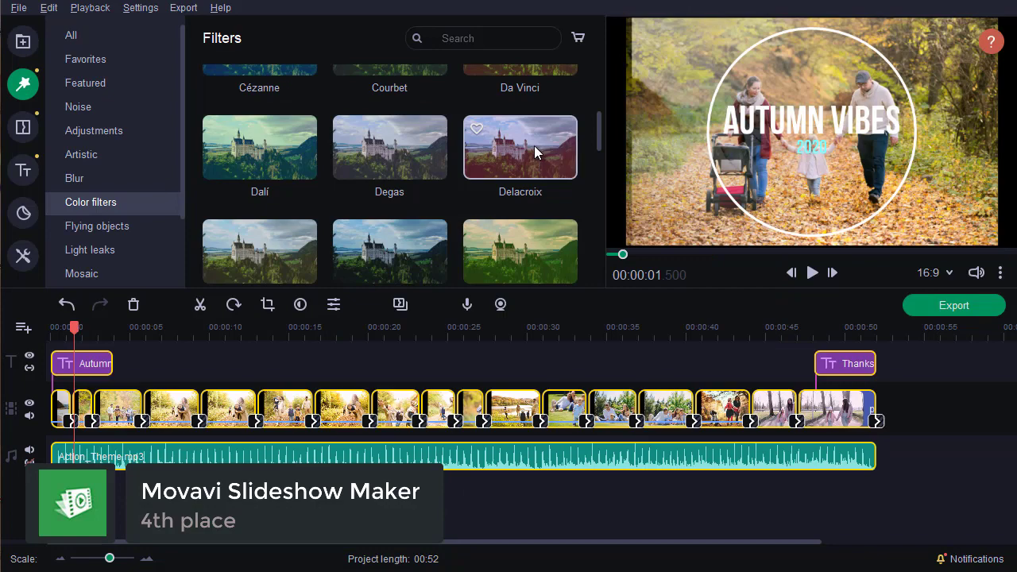
- Drop the Delacroix colour filter onto a photo clip and bring up the Titles library
{"action": "left_click_drag", "start_coordinate": [534, 145], "coordinate": [278, 367]}
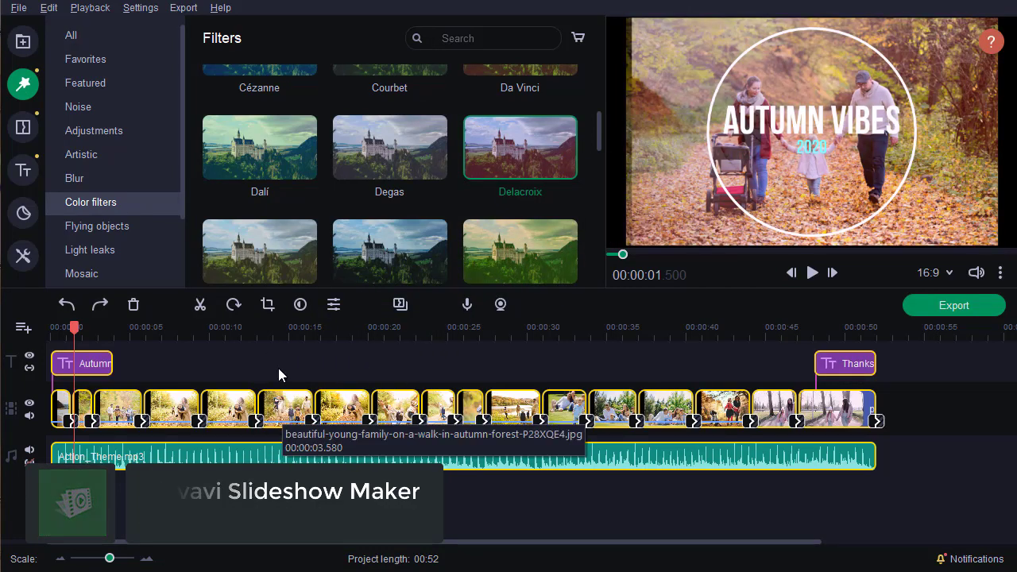
{"action": "left_click", "coordinate": [23, 126]}
{"action": "left_click", "coordinate": [63, 333]}
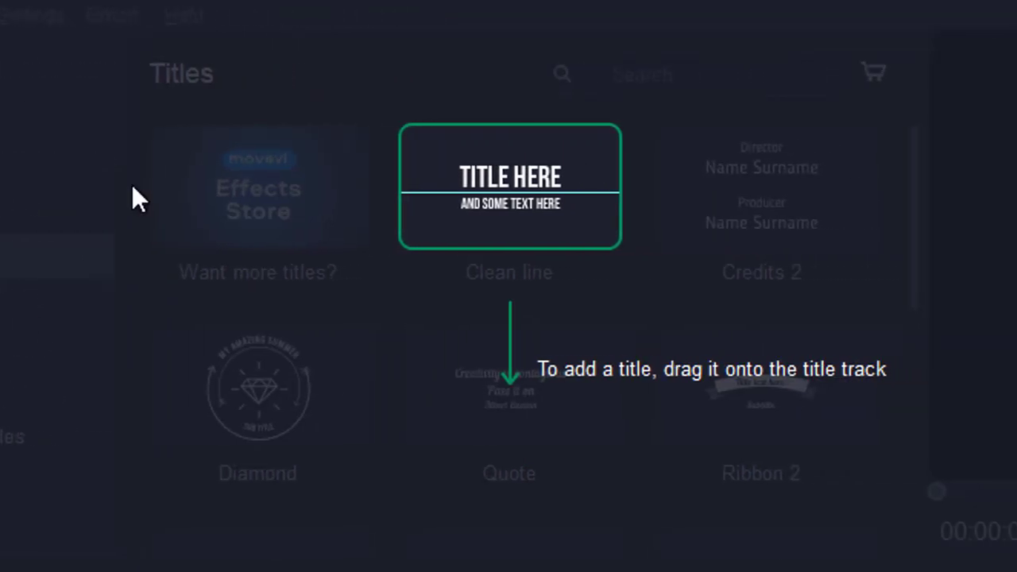
- Add Seize the Day and Discovery as music, then drop a Circle transition near 20 seconds
{"action": "left_click", "coordinate": [938, 49]}
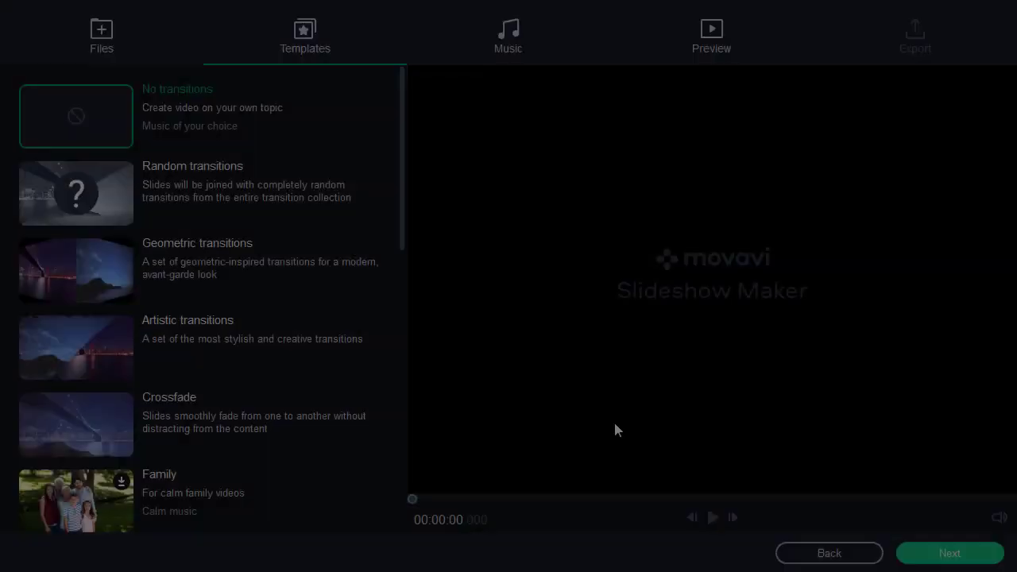
{"action": "scroll", "coordinate": [397, 238], "scroll_direction": "down", "scroll_amount": 7}
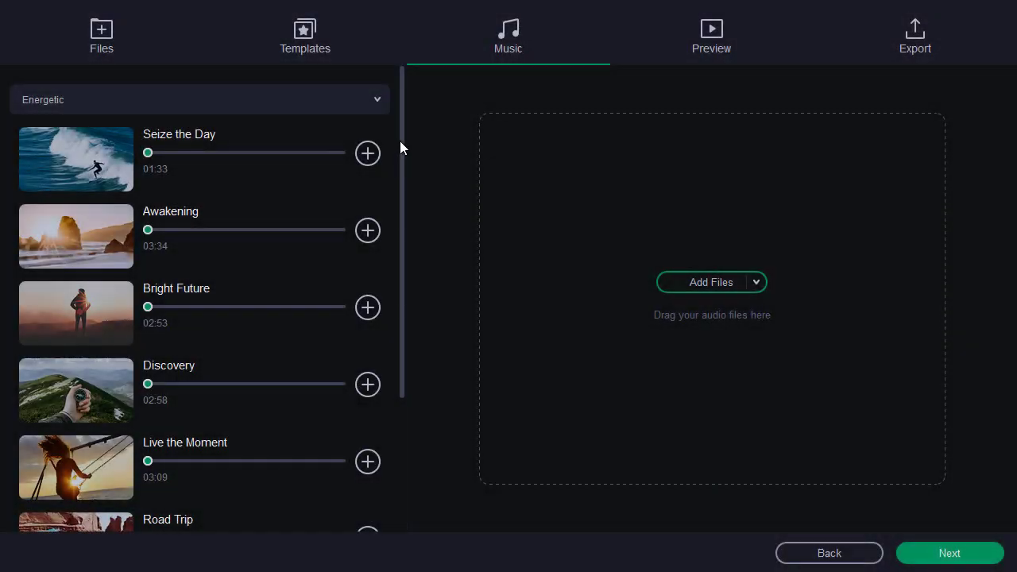
{"action": "left_click", "coordinate": [370, 153]}
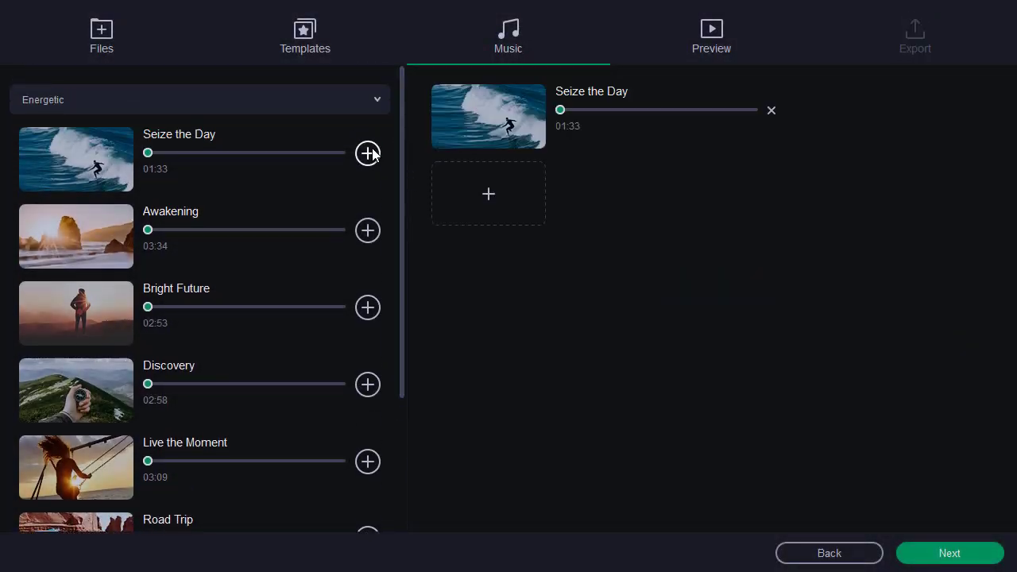
{"action": "left_click", "coordinate": [365, 385]}
{"action": "left_click", "coordinate": [487, 199]}
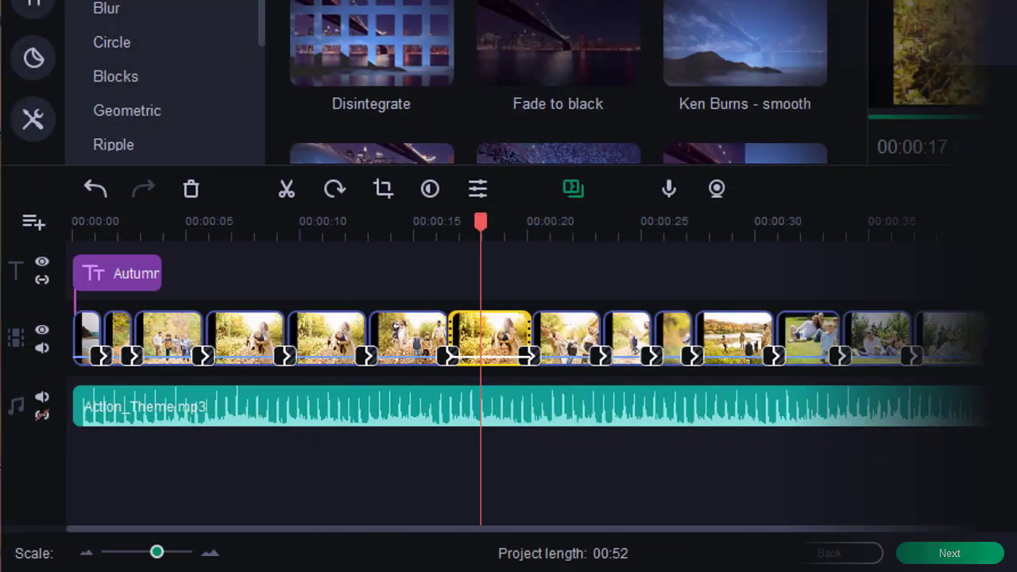
{"action": "left_click_drag", "start_coordinate": [710, 155], "coordinate": [493, 352]}
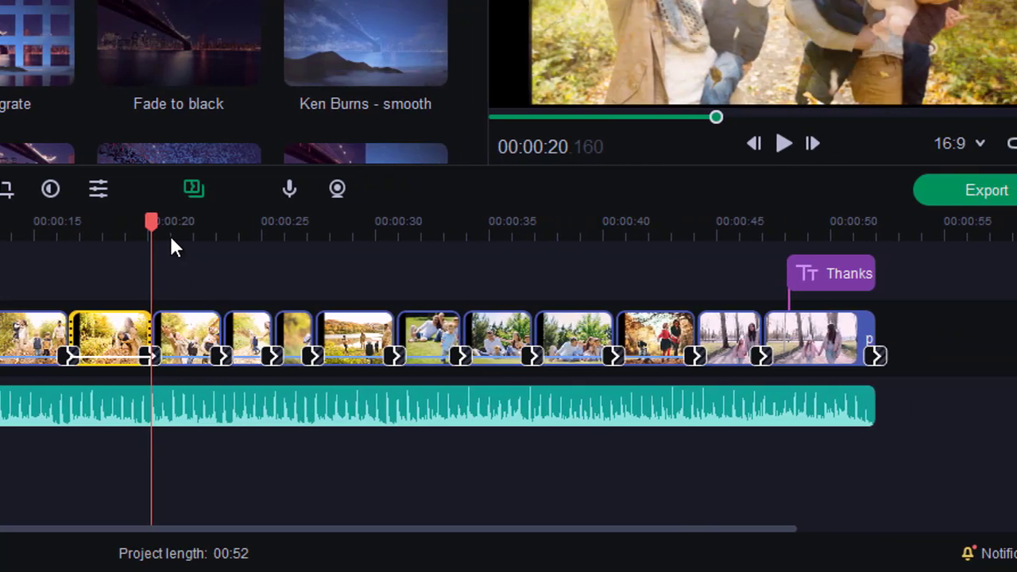
- Move the playhead to about 0:19, then browse Blocks, Circle, Fade and Artistic transitions
{"action": "left_click_drag", "start_coordinate": [151, 222], "coordinate": [127, 223]}
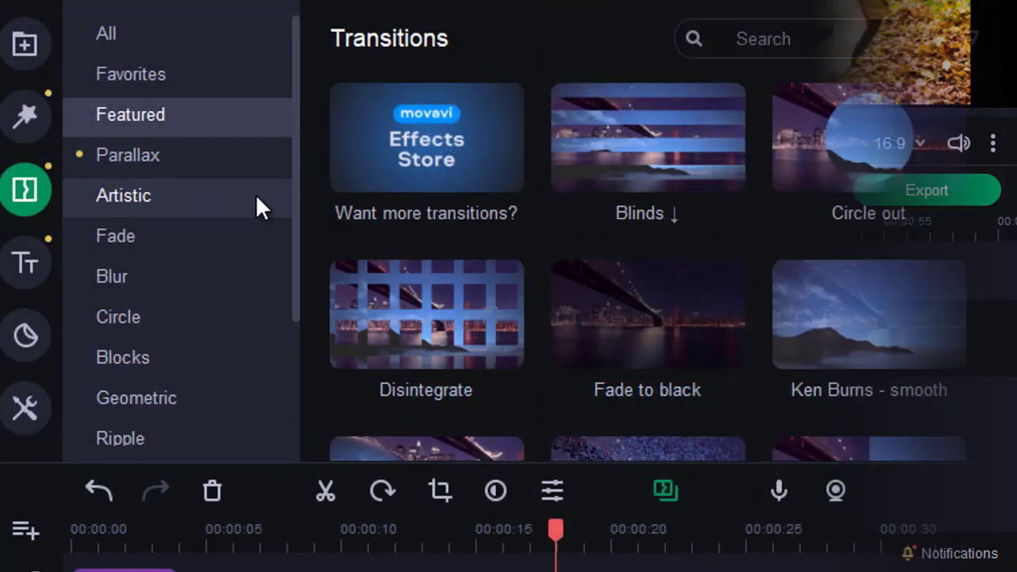
{"action": "left_click_drag", "start_coordinate": [295, 193], "coordinate": [295, 281]}
{"action": "scroll", "coordinate": [256, 262], "scroll_direction": "up", "scroll_amount": 2}
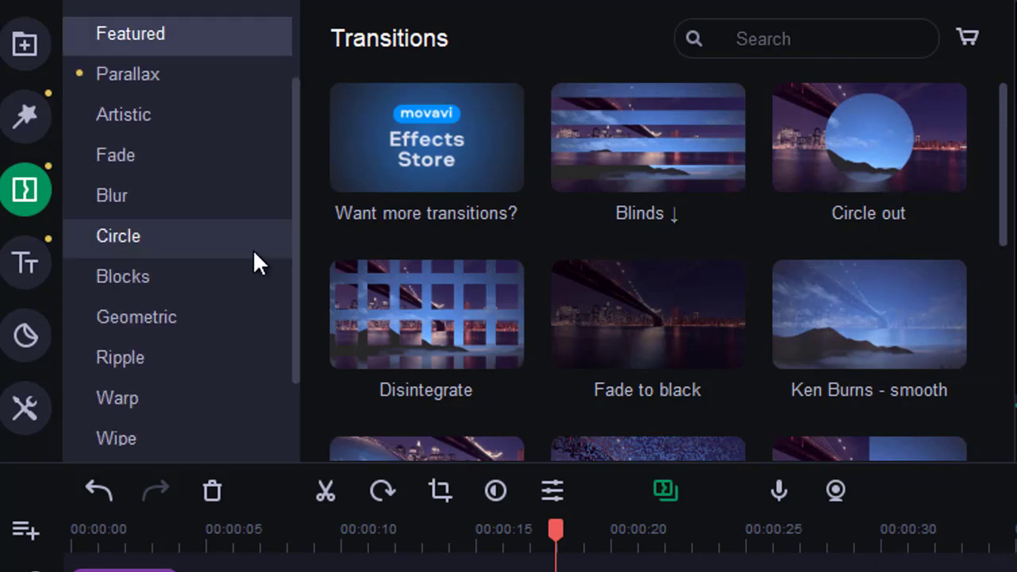
{"action": "left_click", "coordinate": [162, 275]}
{"action": "left_click", "coordinate": [171, 236]}
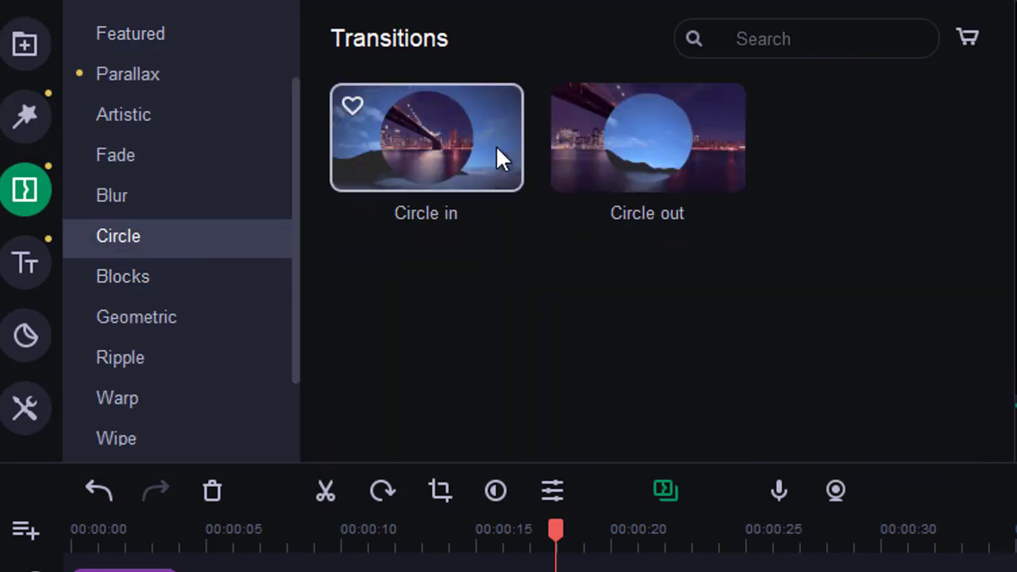
{"action": "left_click", "coordinate": [187, 171]}
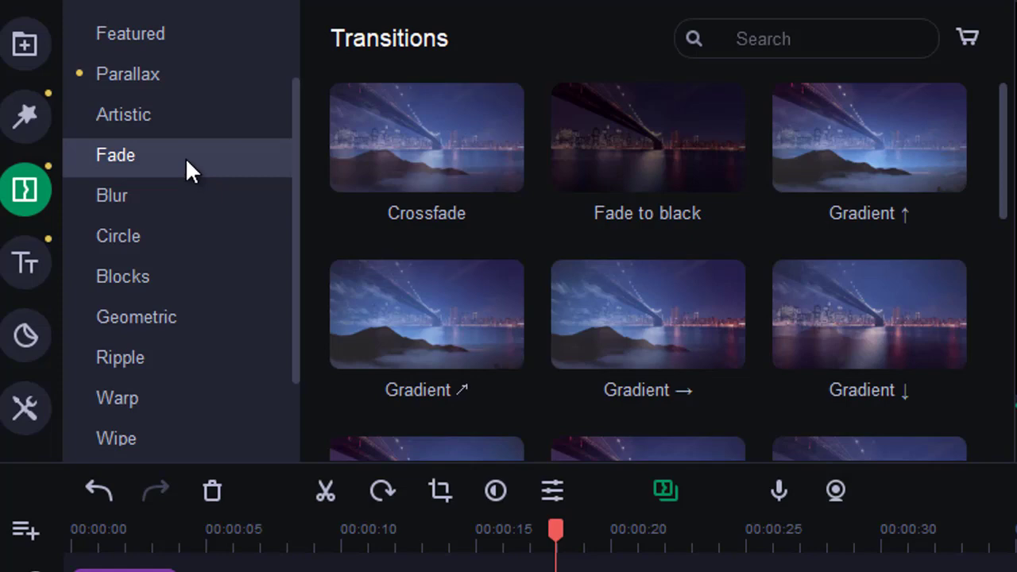
{"action": "left_click", "coordinate": [185, 119]}
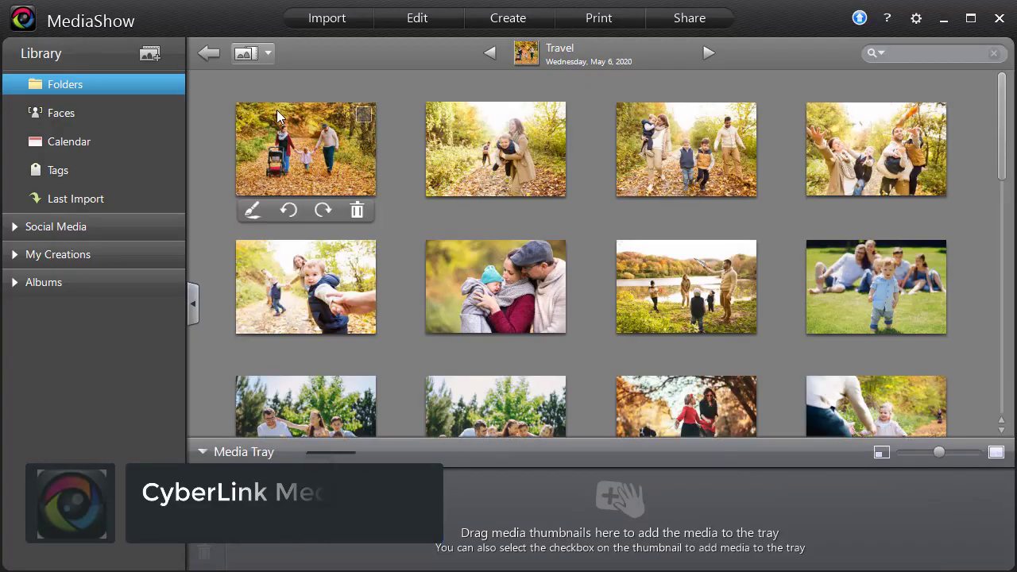
- Add four family photos to the Media Tray and apply Auto Balance and Auto Fix Lighting
{"action": "left_click", "coordinate": [363, 114]}
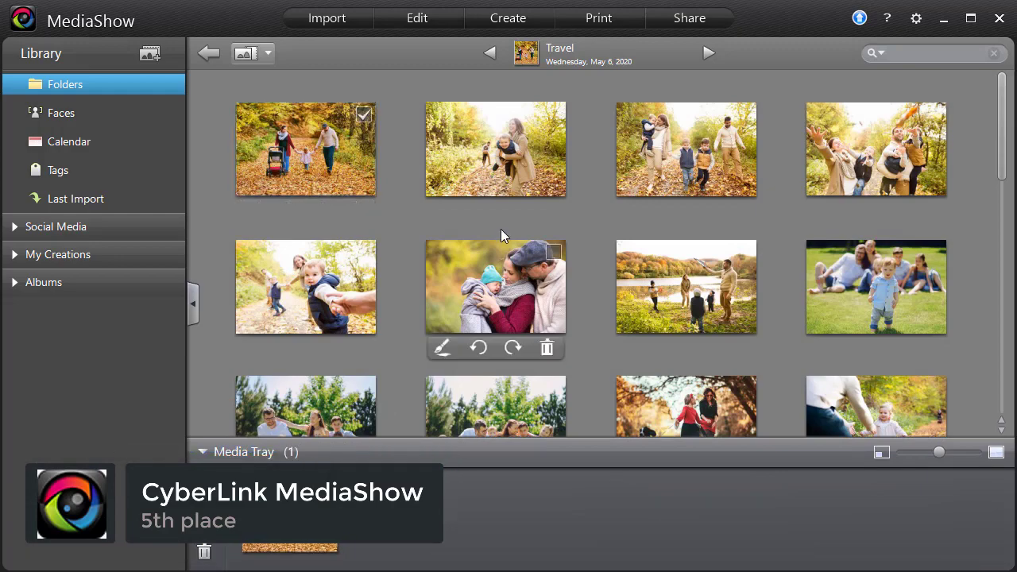
{"action": "left_click", "coordinate": [553, 114]}
{"action": "left_click", "coordinate": [743, 117]}
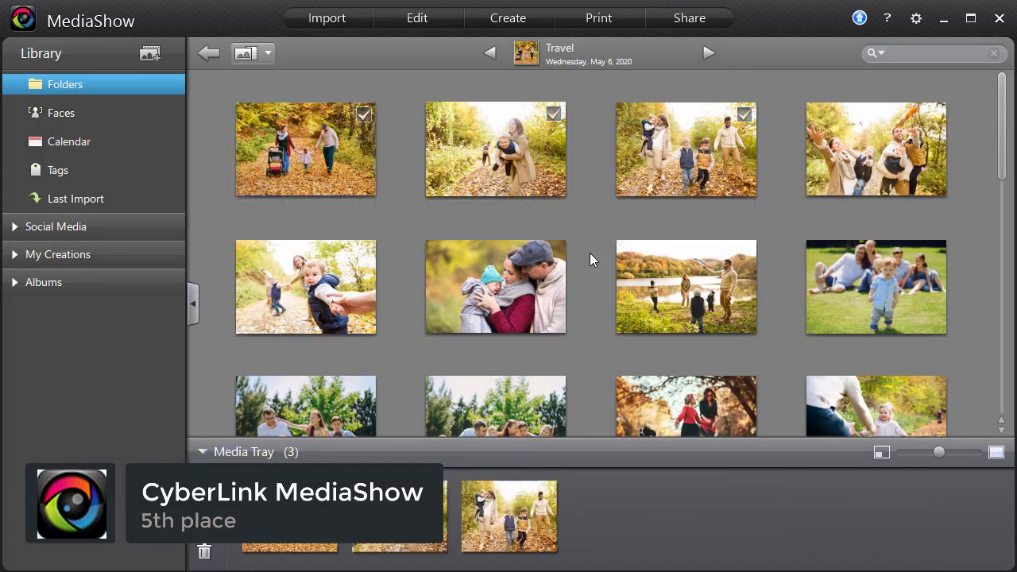
{"action": "left_click", "coordinate": [556, 251]}
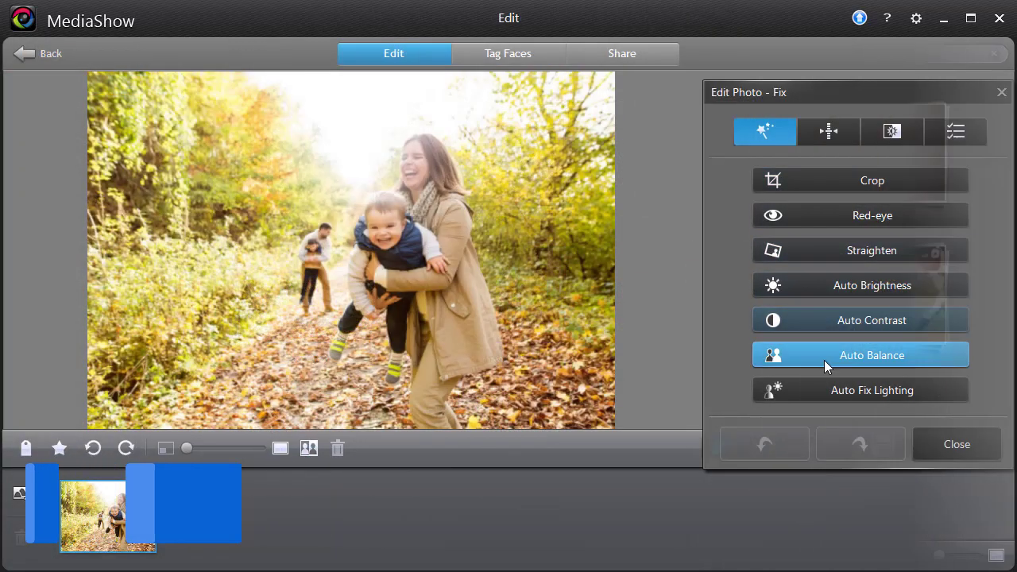
{"action": "left_click", "coordinate": [826, 361]}
{"action": "left_click", "coordinate": [821, 383]}
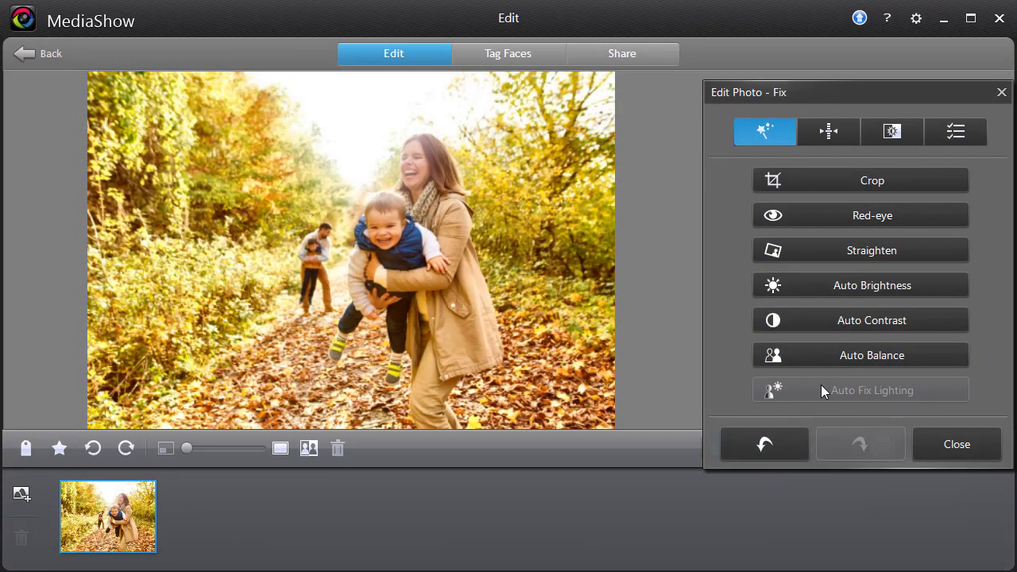
- Tag the child's face with an existing person, give the woman's face a new name, then view Faces
{"action": "left_click", "coordinate": [515, 59]}
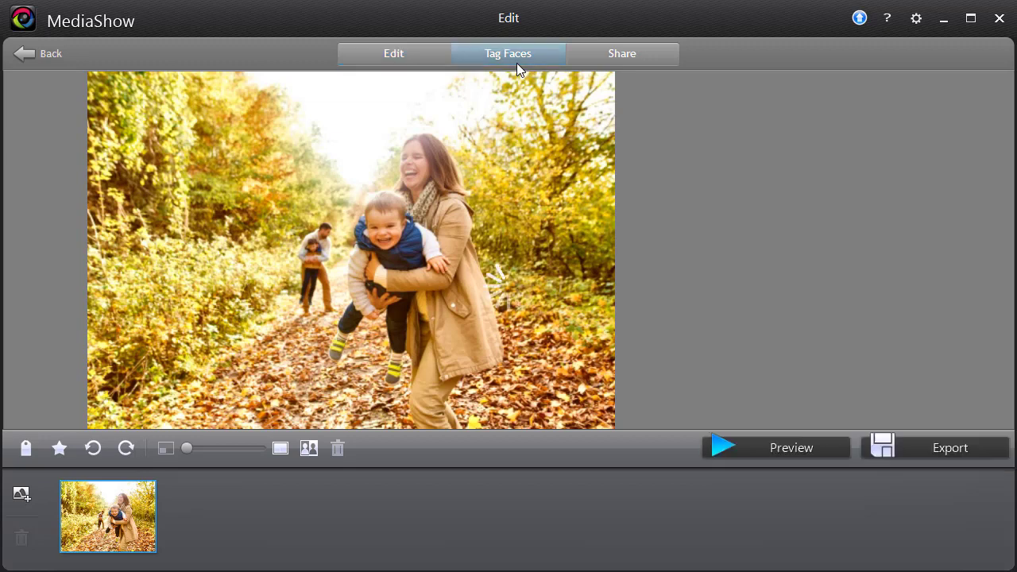
{"action": "left_click", "coordinate": [530, 259]}
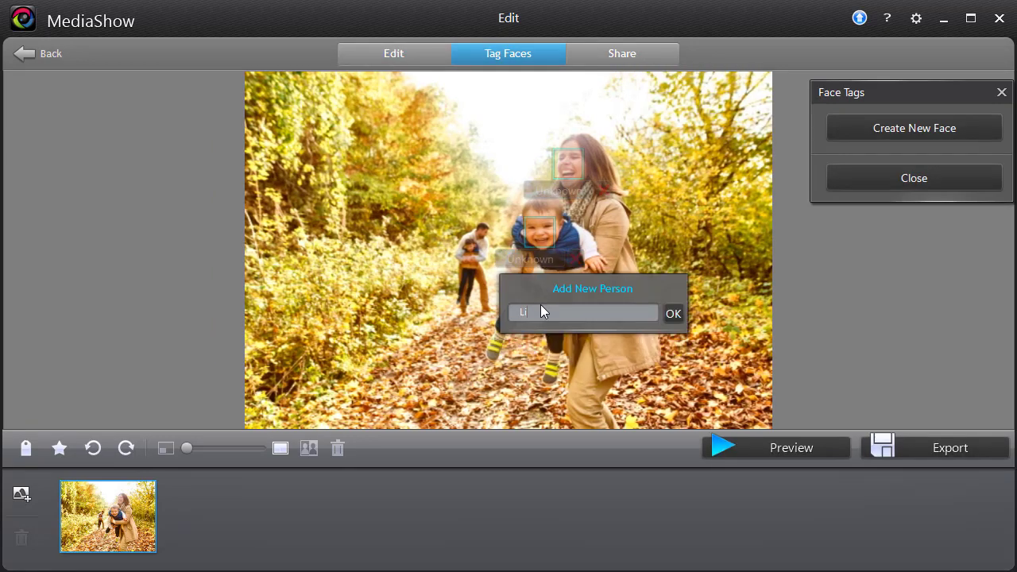
{"action": "left_click", "coordinate": [588, 344]}
{"action": "left_click", "coordinate": [564, 189]}
{"action": "type", "text": "Amanda"}
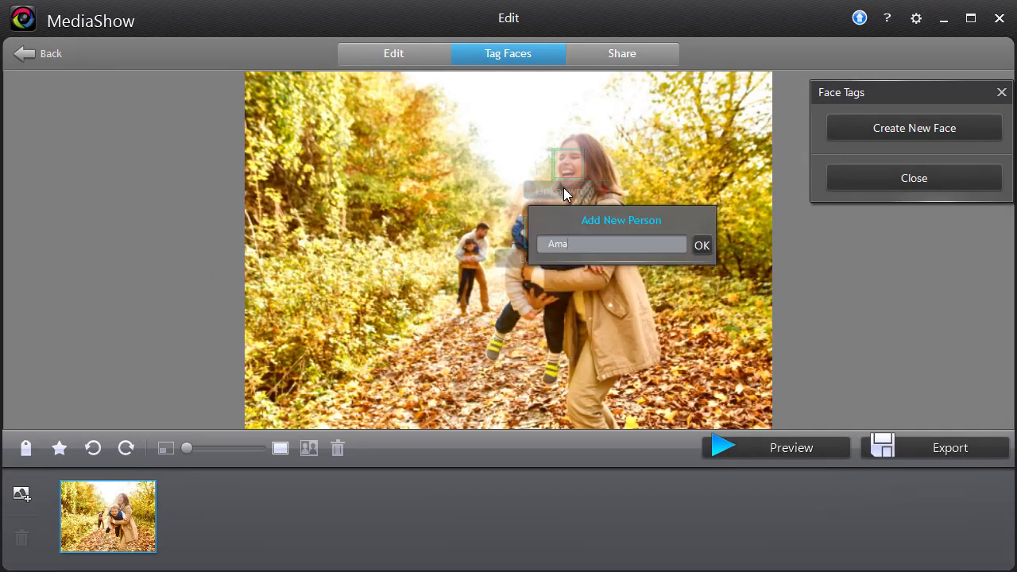
{"action": "left_click", "coordinate": [701, 247]}
{"action": "left_click", "coordinate": [914, 178]}
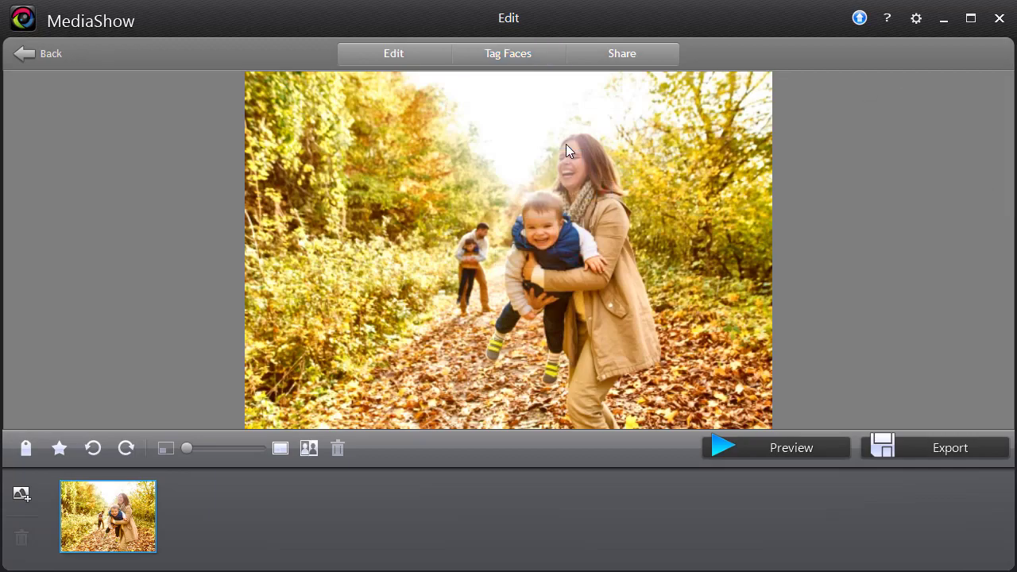
{"action": "left_click", "coordinate": [21, 61]}
{"action": "left_click", "coordinate": [127, 116]}
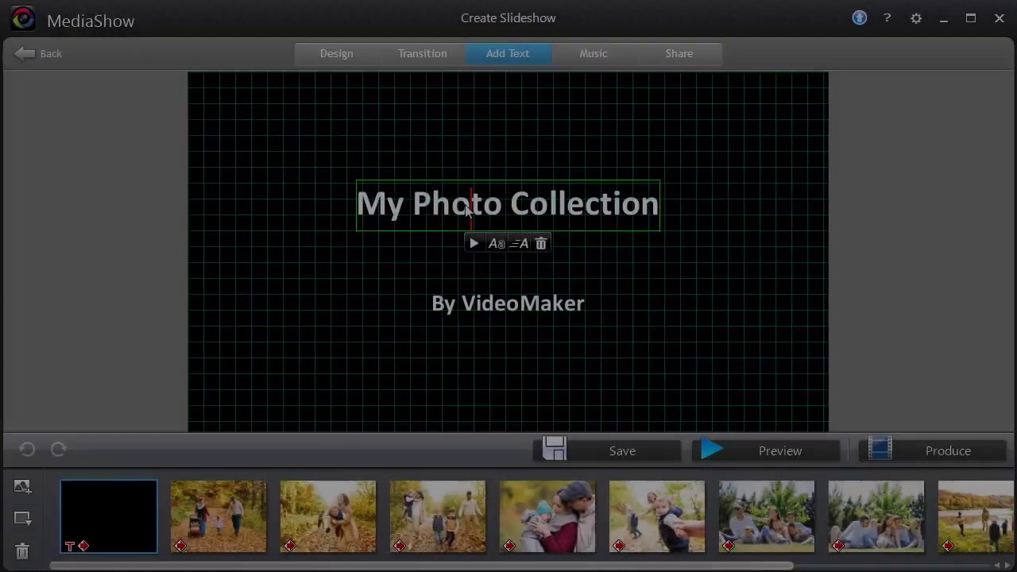
- Change the opening title to 'Our Summer & Autumn Vacation' set in Bebas Neue Bold
{"action": "key", "text": "BackSpace"}
{"action": "key", "text": "BackSpace"}
{"action": "key", "text": "BackSpace"}
{"action": "key", "text": "BackSpace"}
{"action": "key", "text": "BackSpace"}
{"action": "key", "text": "BackSpace"}
{"action": "key", "text": "BackSpace"}
{"action": "key", "text": "BackSpace"}
{"action": "key", "text": "BackSpace"}
{"action": "key", "text": "BackSpace"}
{"action": "key", "text": "BackSpace"}
{"action": "key", "text": "BackSpace"}
{"action": "key", "text": "BackSpace"}
{"action": "key", "text": "BackSpace"}
{"action": "key", "text": "BackSpace"}
{"action": "key", "text": "BackSpace"}
{"action": "key", "text": "BackSpace"}
{"action": "key", "text": "BackSpace"}
{"action": "key", "text": "BackSpace"}
{"action": "type", "text": "Our Summer & A"}
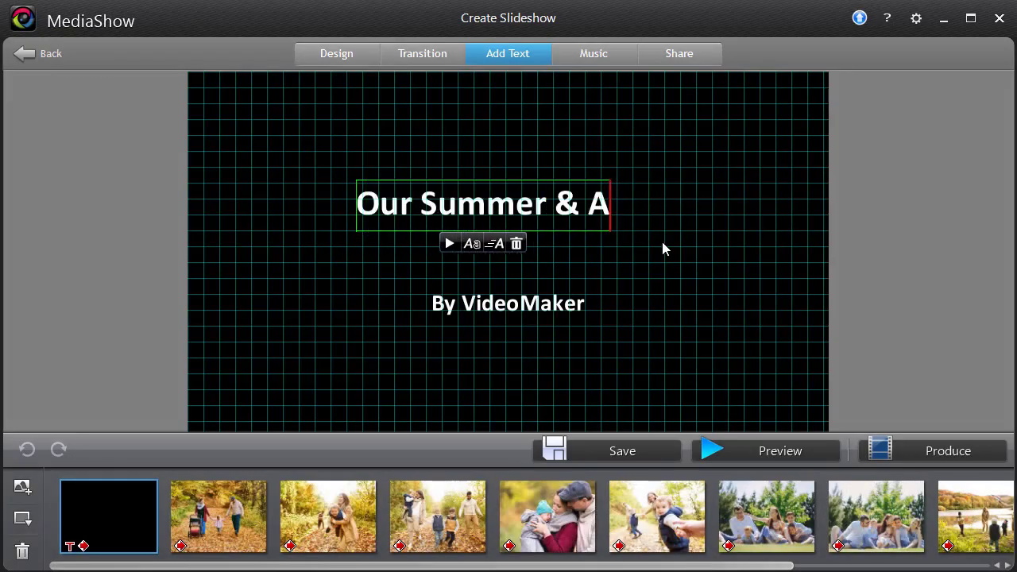
{"action": "type", "text": "utumn Vacation"}
{"action": "left_click", "coordinate": [502, 278]}
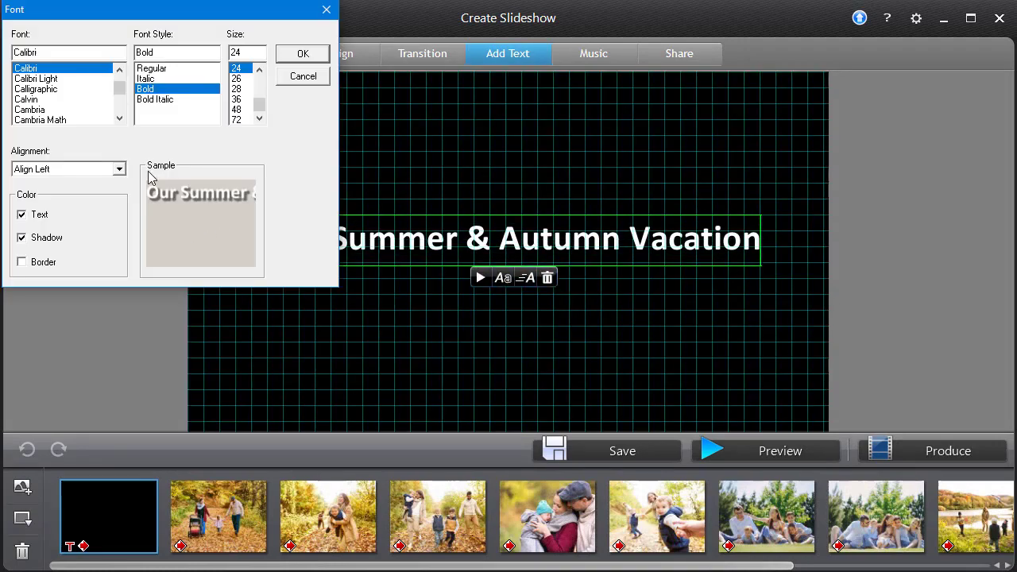
{"action": "scroll", "coordinate": [110, 97], "scroll_direction": "up", "scroll_amount": 10}
{"action": "left_click", "coordinate": [303, 53]}
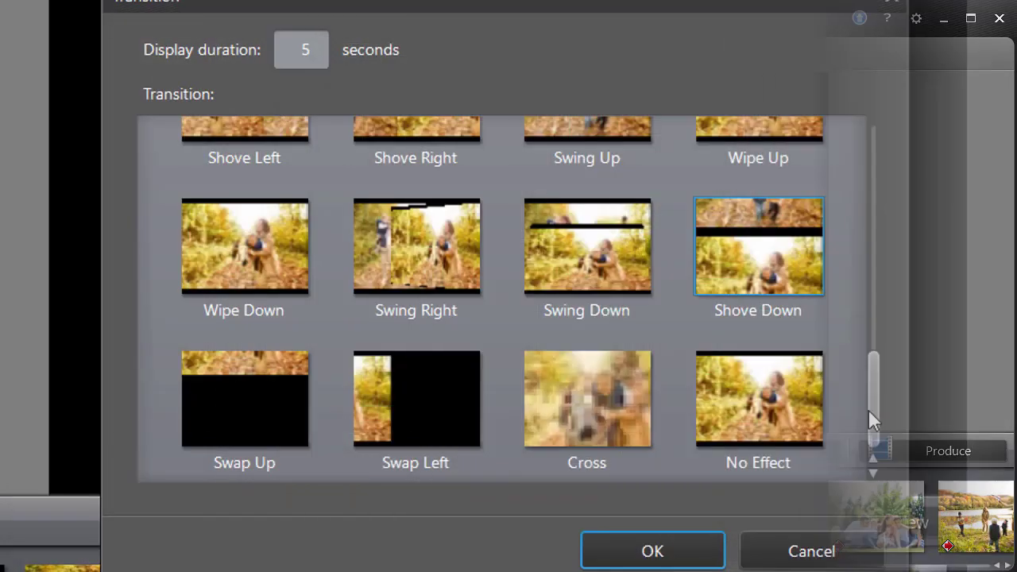
{"action": "left_click_drag", "start_coordinate": [867, 409], "coordinate": [878, 159]}
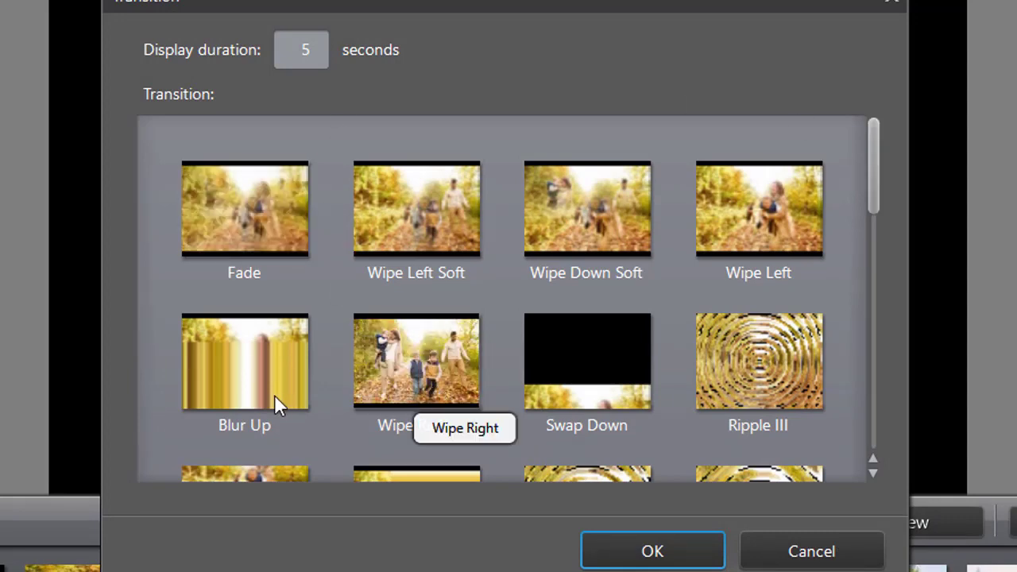
{"action": "left_click_drag", "start_coordinate": [870, 165], "coordinate": [866, 257]}
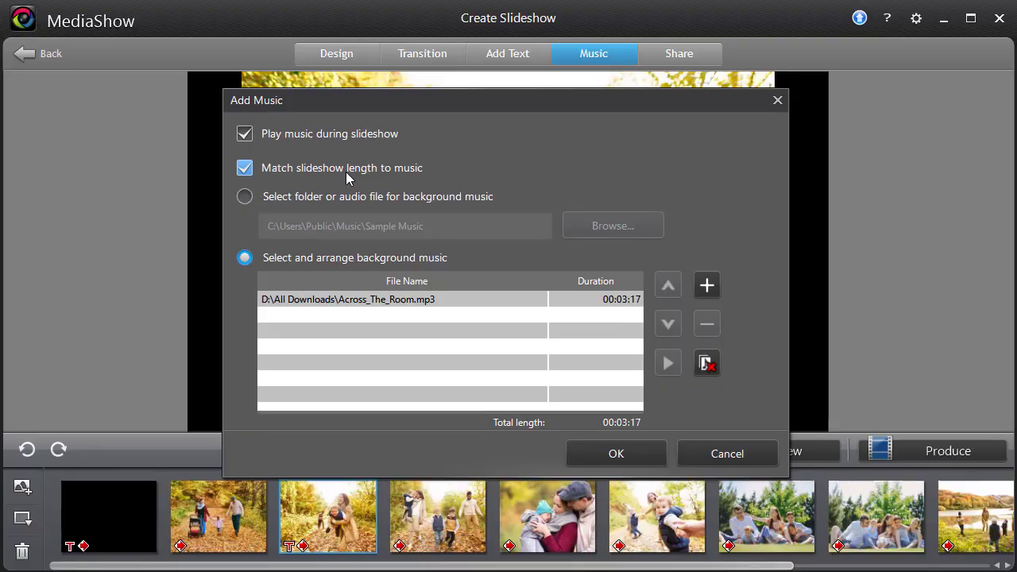
- Select Across_The_Room.mp3 (3:17) as the slideshow's background music track
{"action": "left_click", "coordinate": [579, 302]}
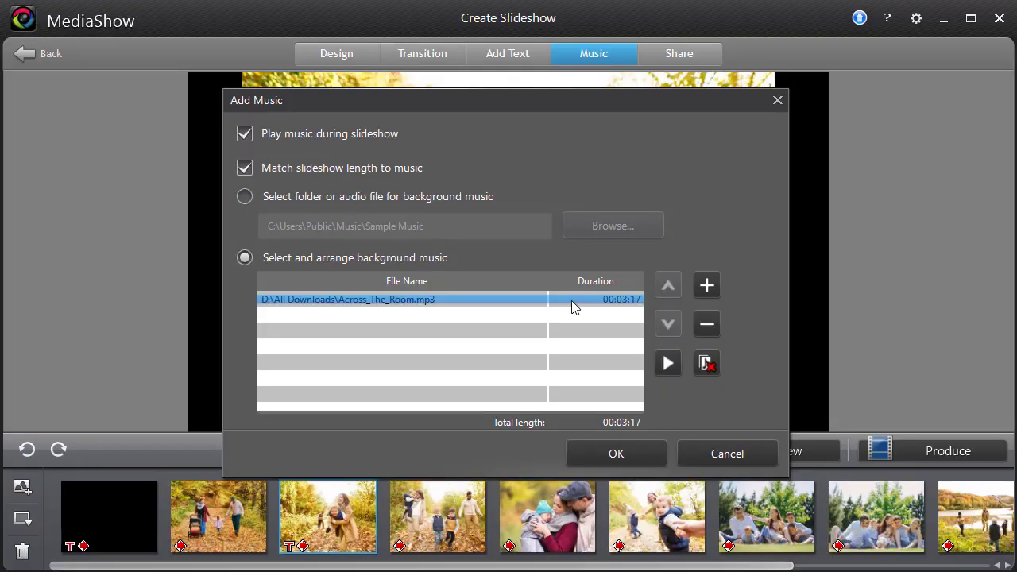